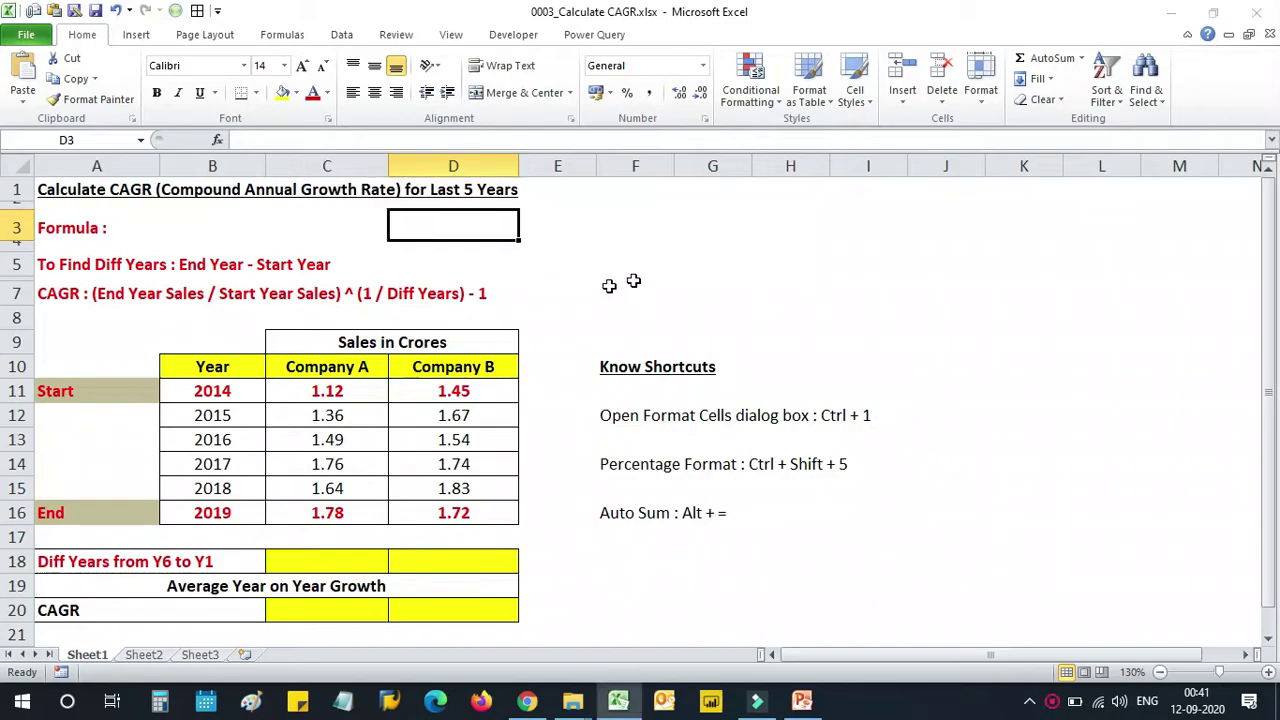
Step: Enter 'Let us See how to Find Compound Annual Growth Rate.' in D3
type("Le")
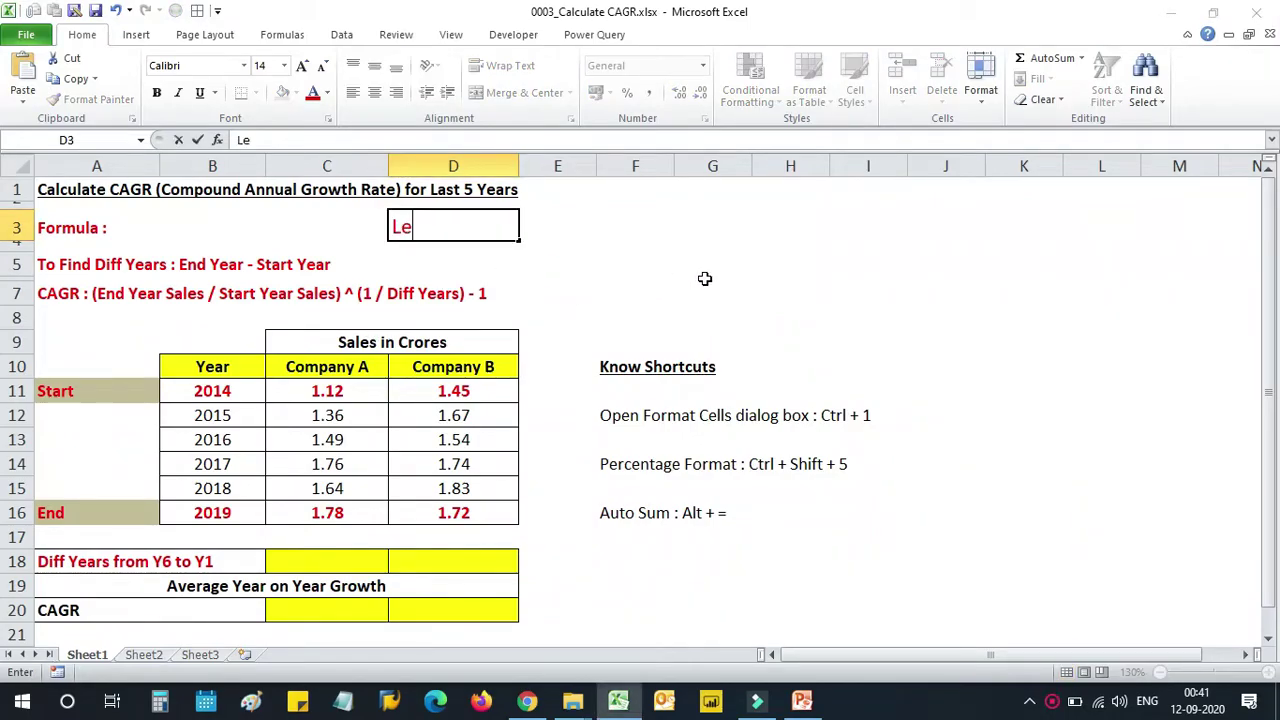
type("t us S")
type("ee")
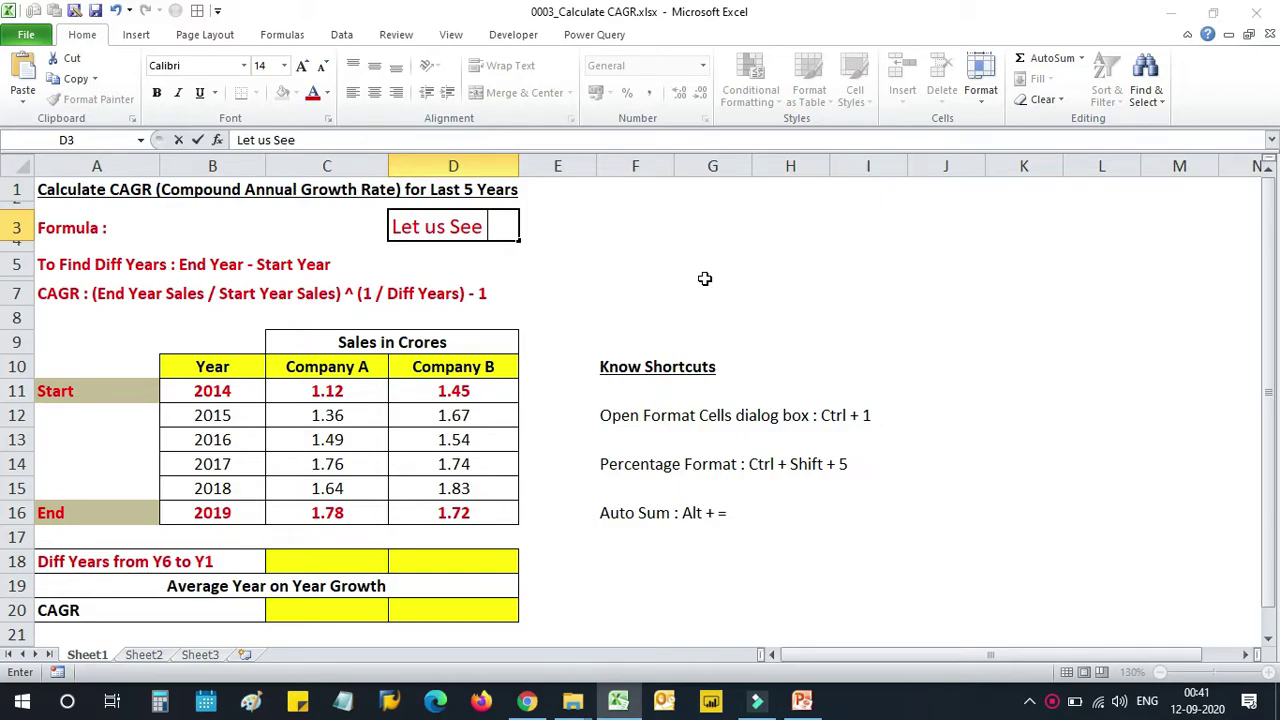
type(" how to")
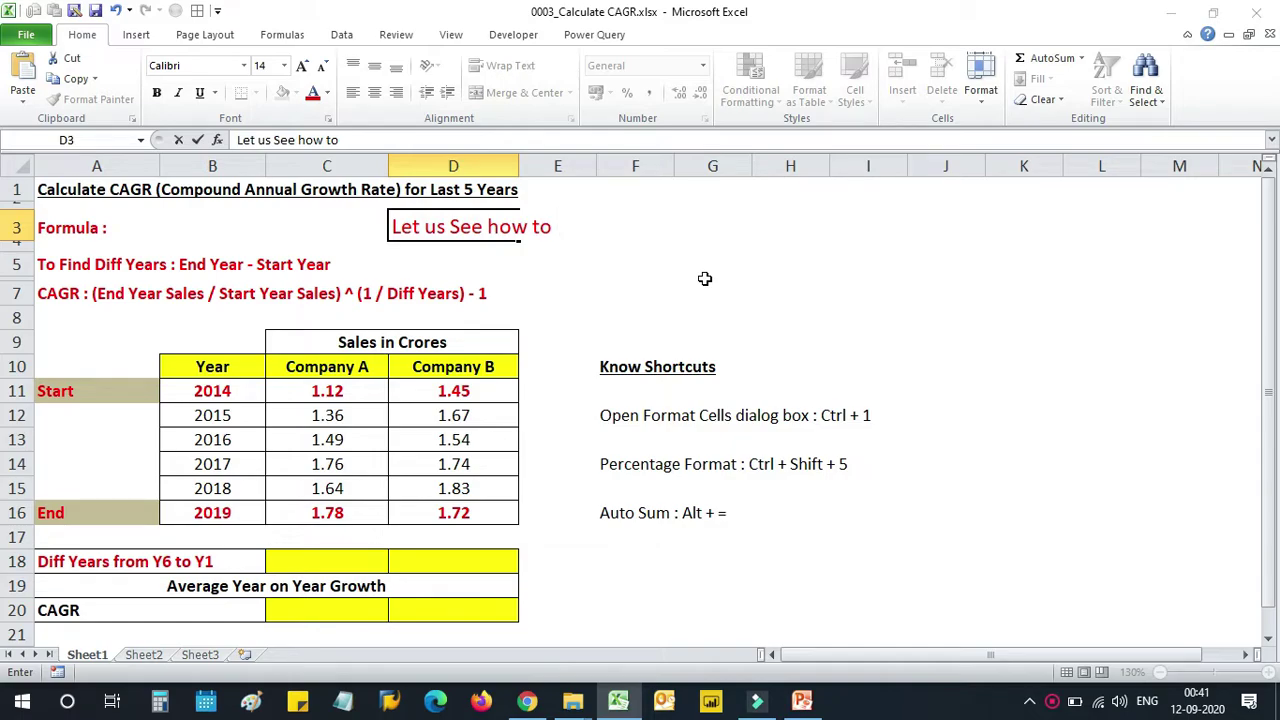
type(" Find")
type(" Compou")
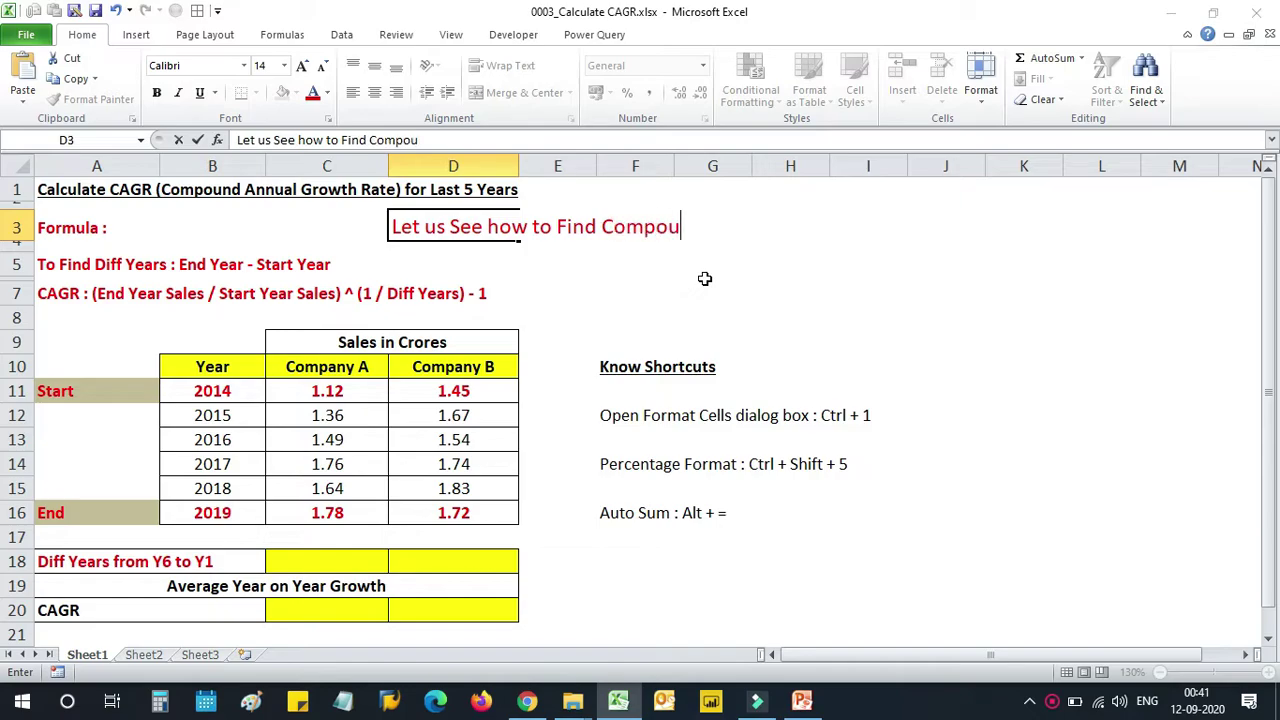
type("nd A")
type("nnual G")
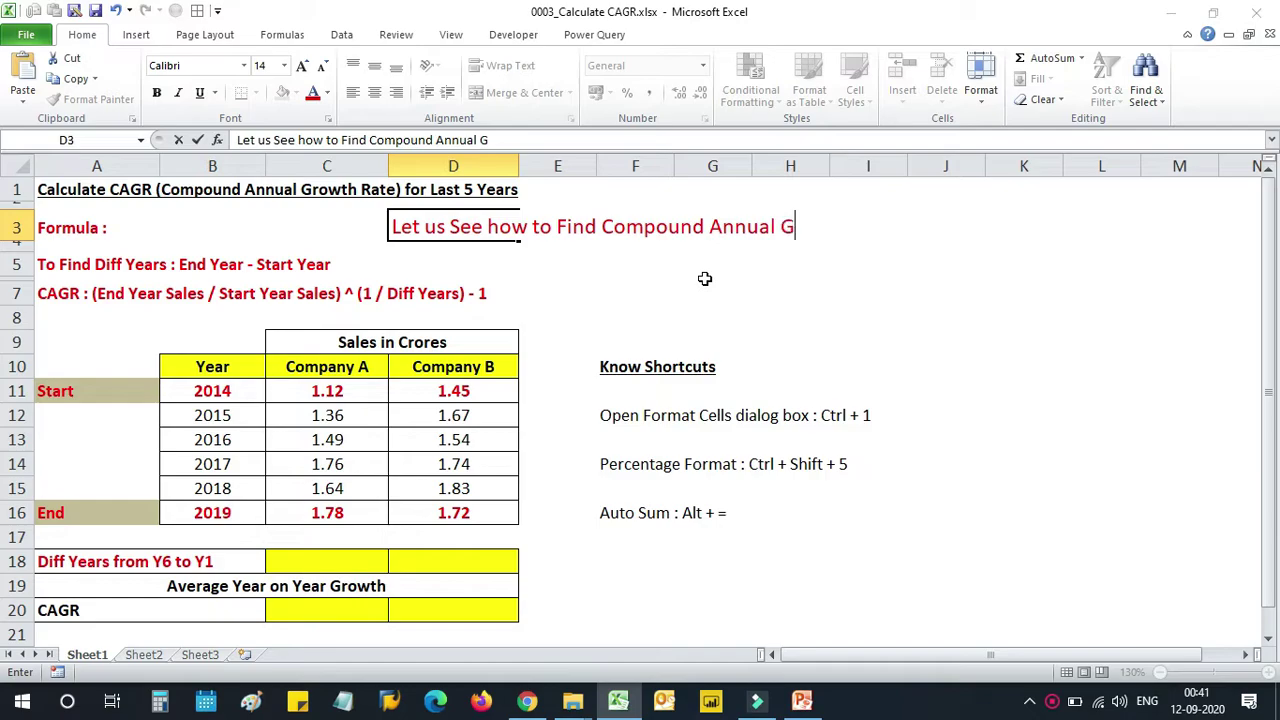
type("rowth Ra")
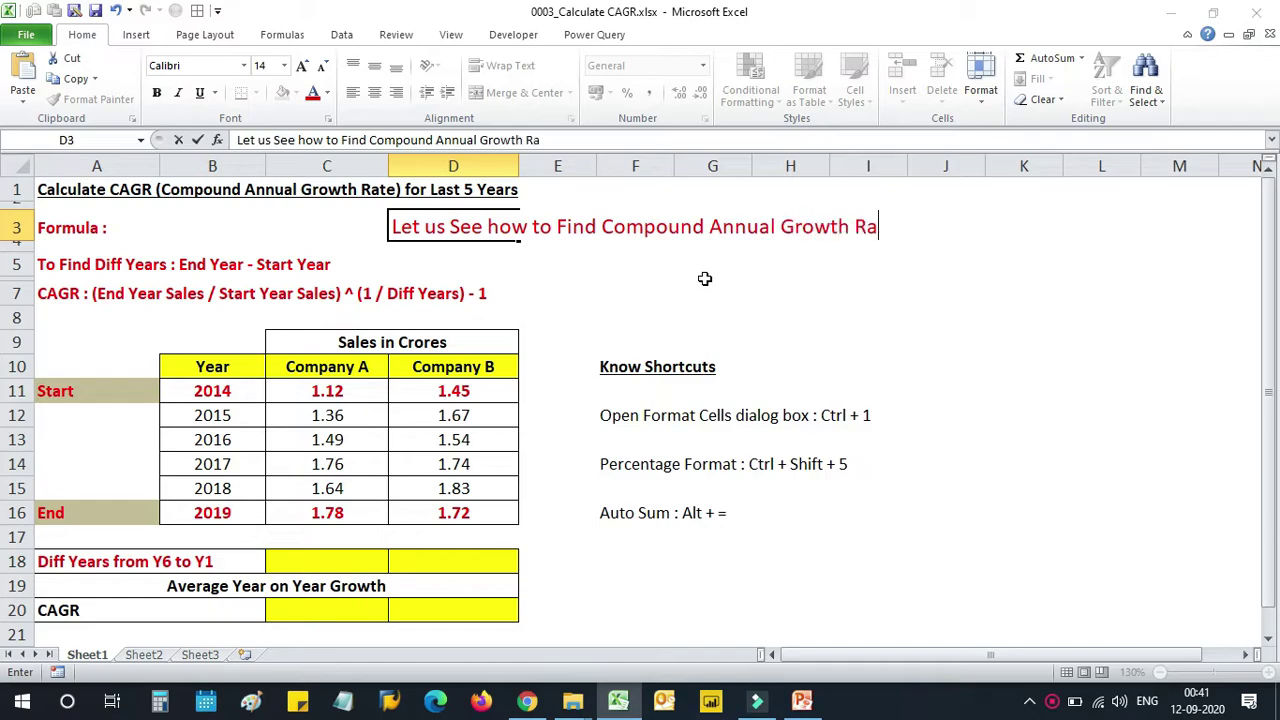
type("te ")
type("using")
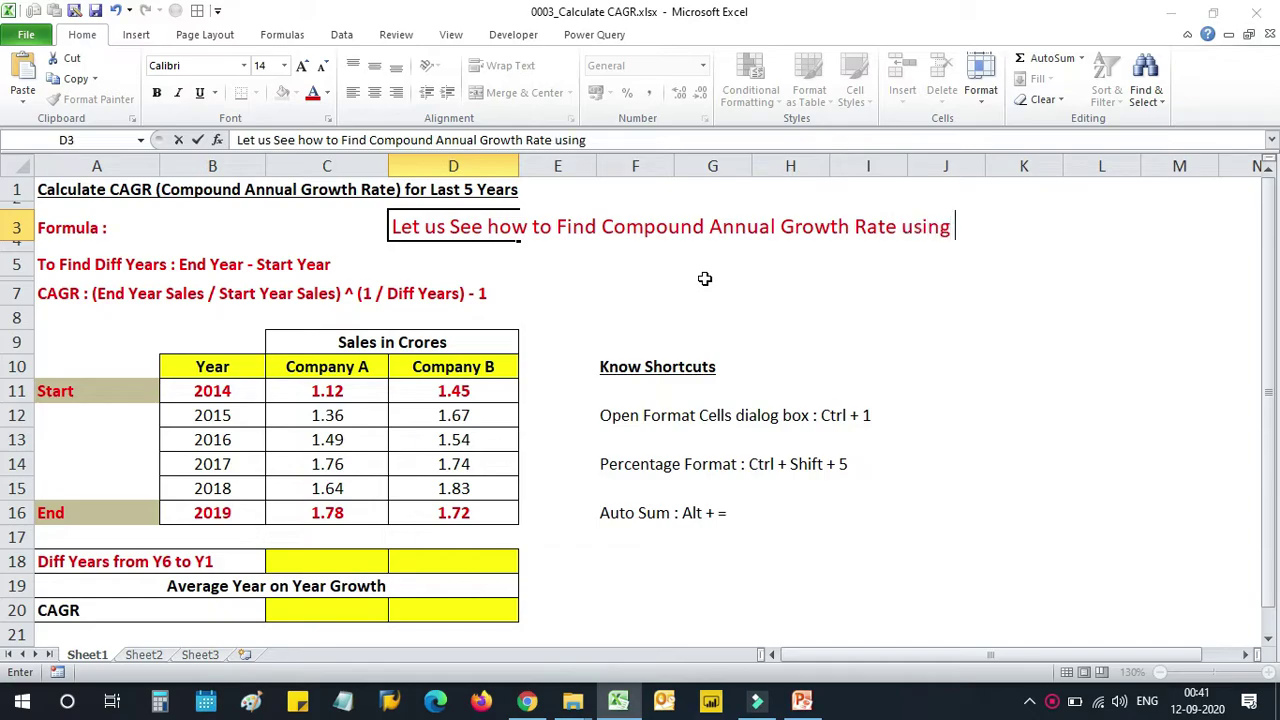
type(" Exc")
key("BackSpace")
key("BackSpace")
key("BackSpace")
key("BackSpace")
key("BackSpace")
key("BackSpace")
key("BackSpace")
key("BackSpace")
key("BackSpace")
key("BackSpace")
key("Return")
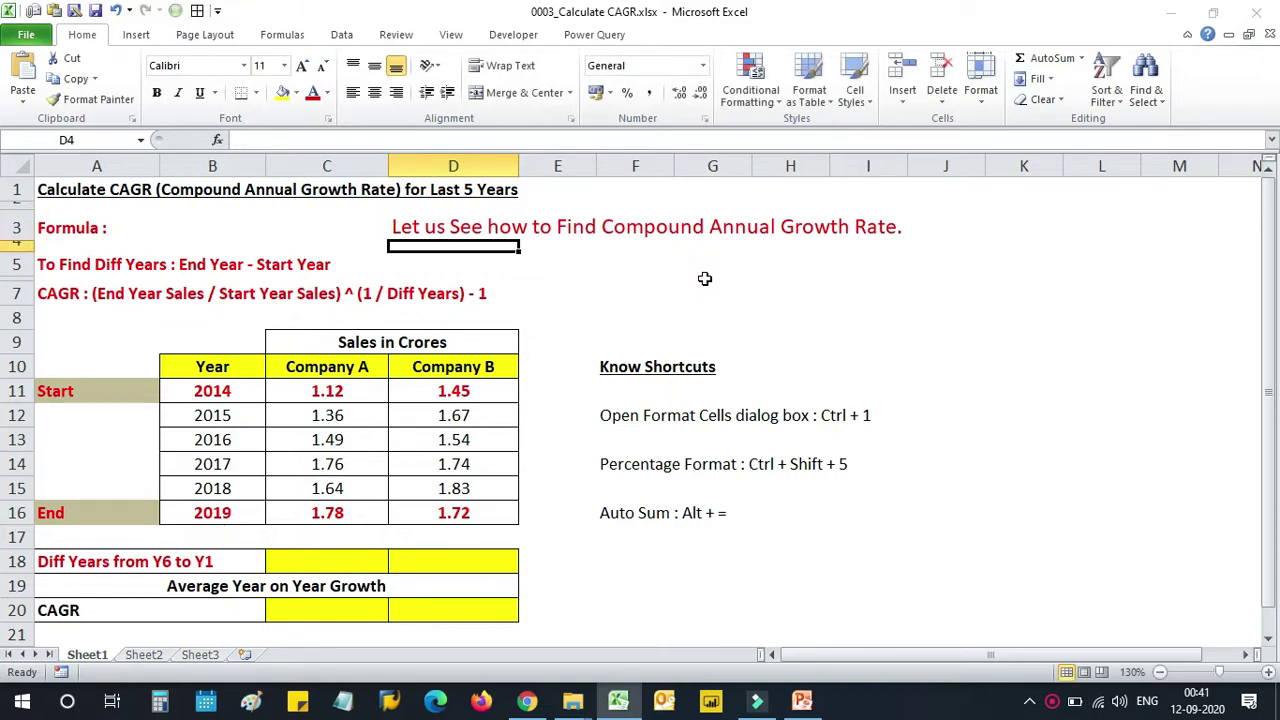
key("Down")
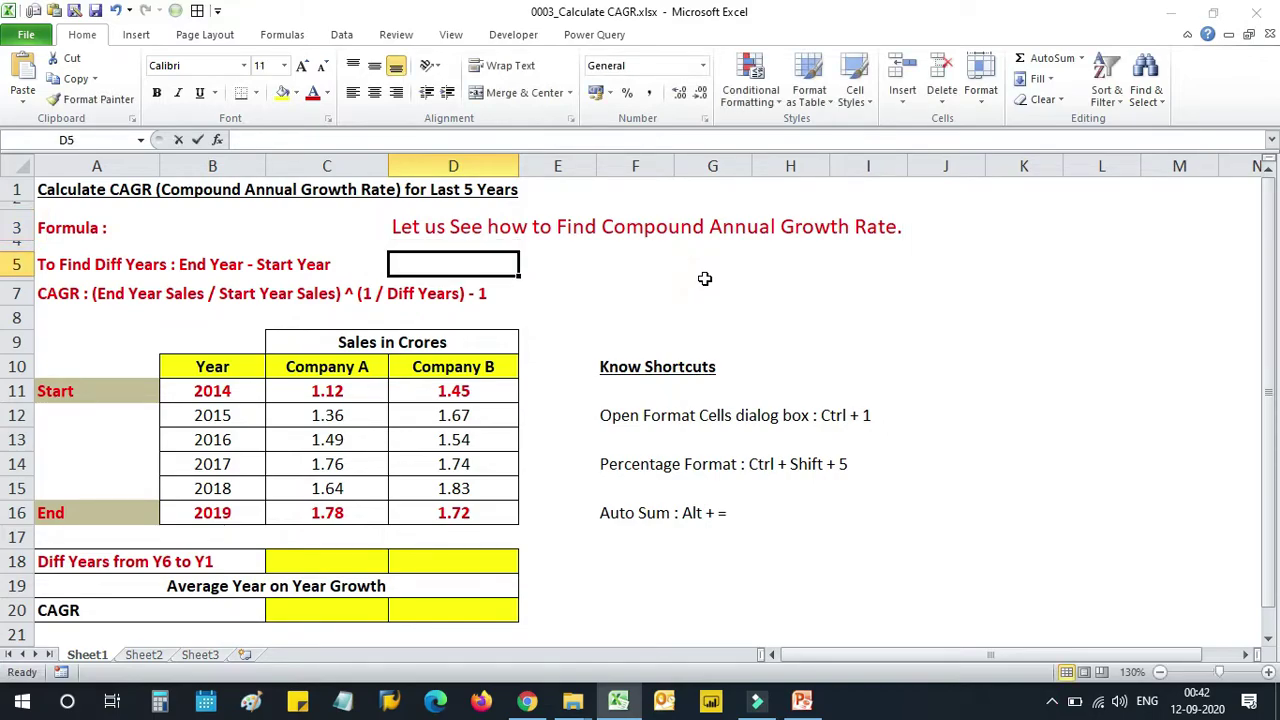
Step: Type 'First we need to know for last how many we need to find CAGR' into D5
type("First we")
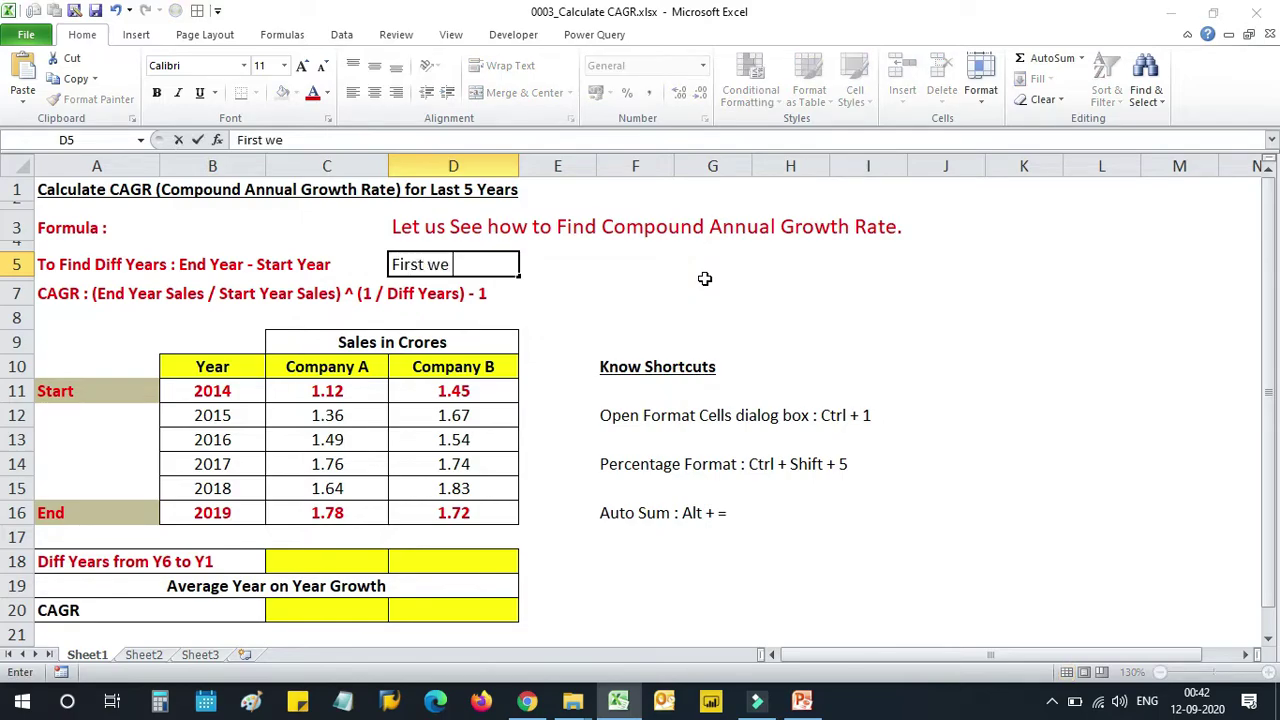
type(" need to ")
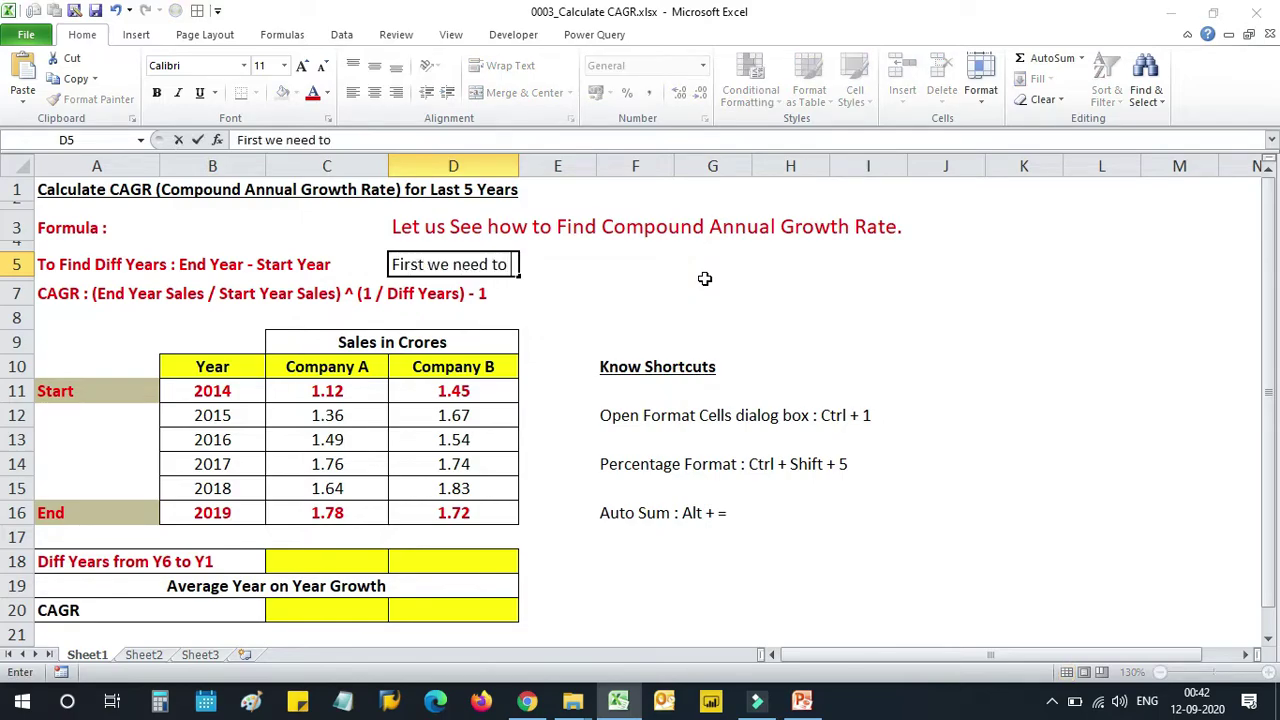
type("know fo")
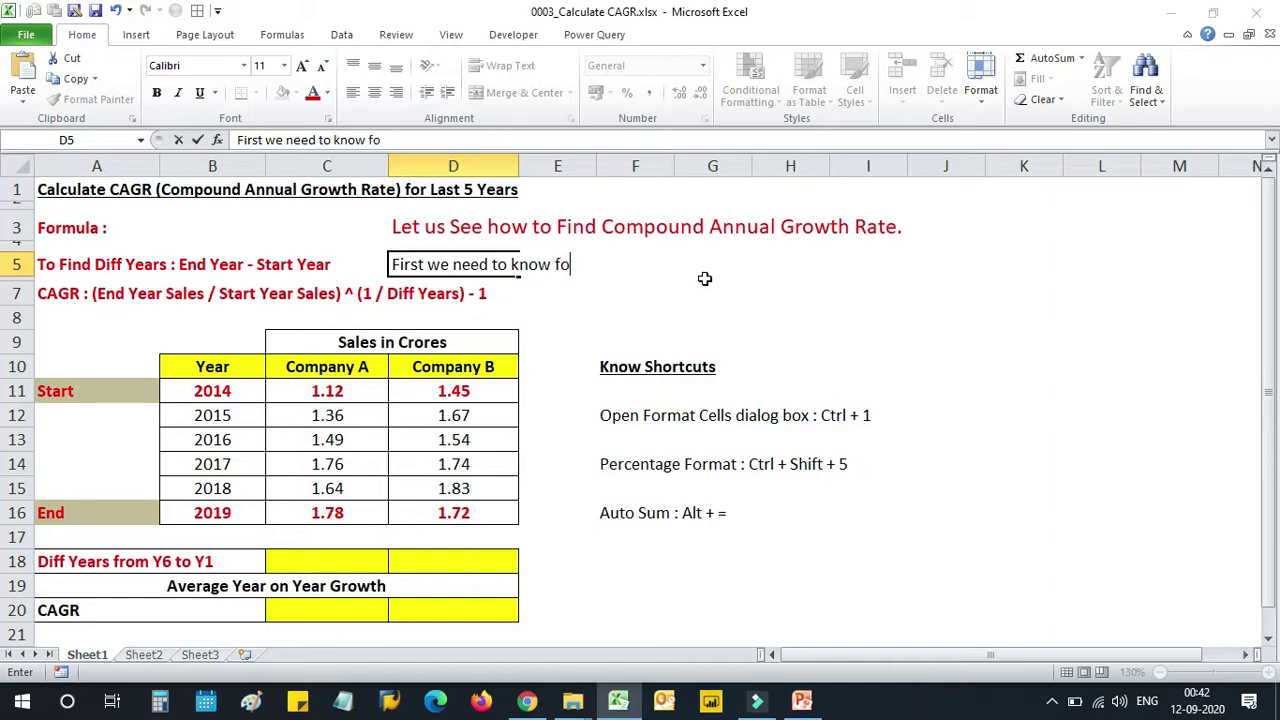
type("r last ")
type("how ma")
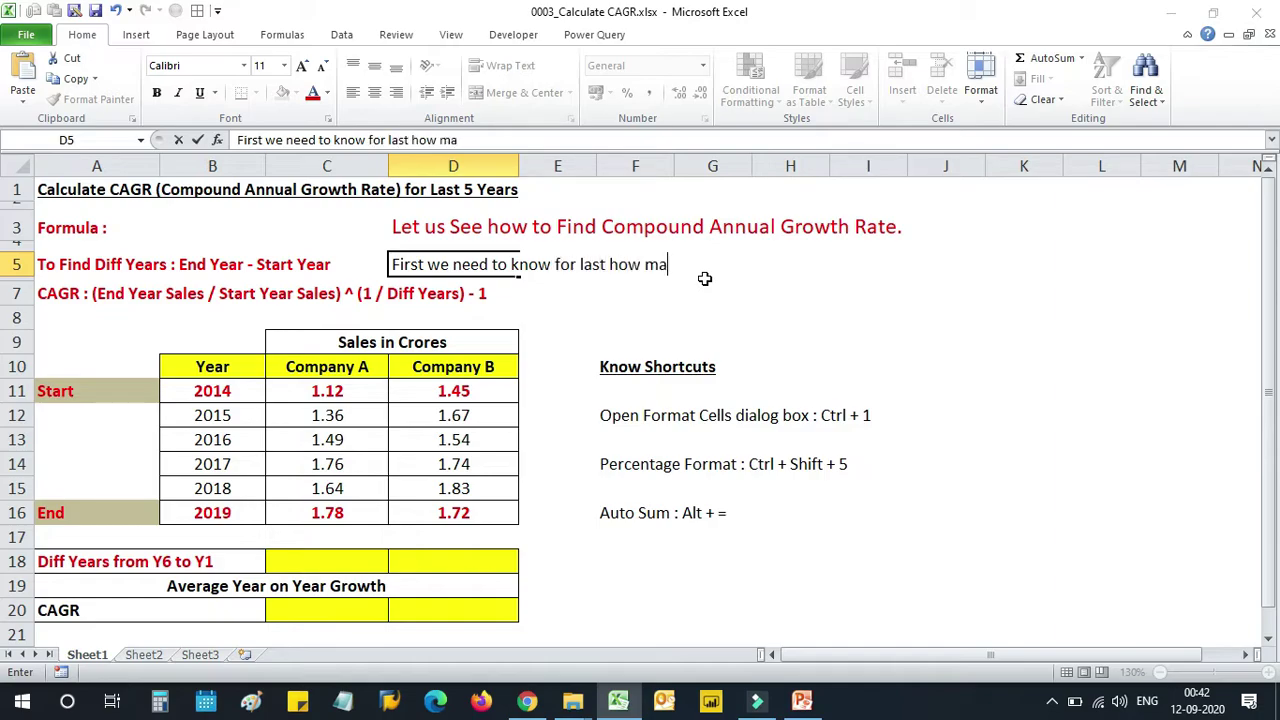
type("ny we ")
type("need")
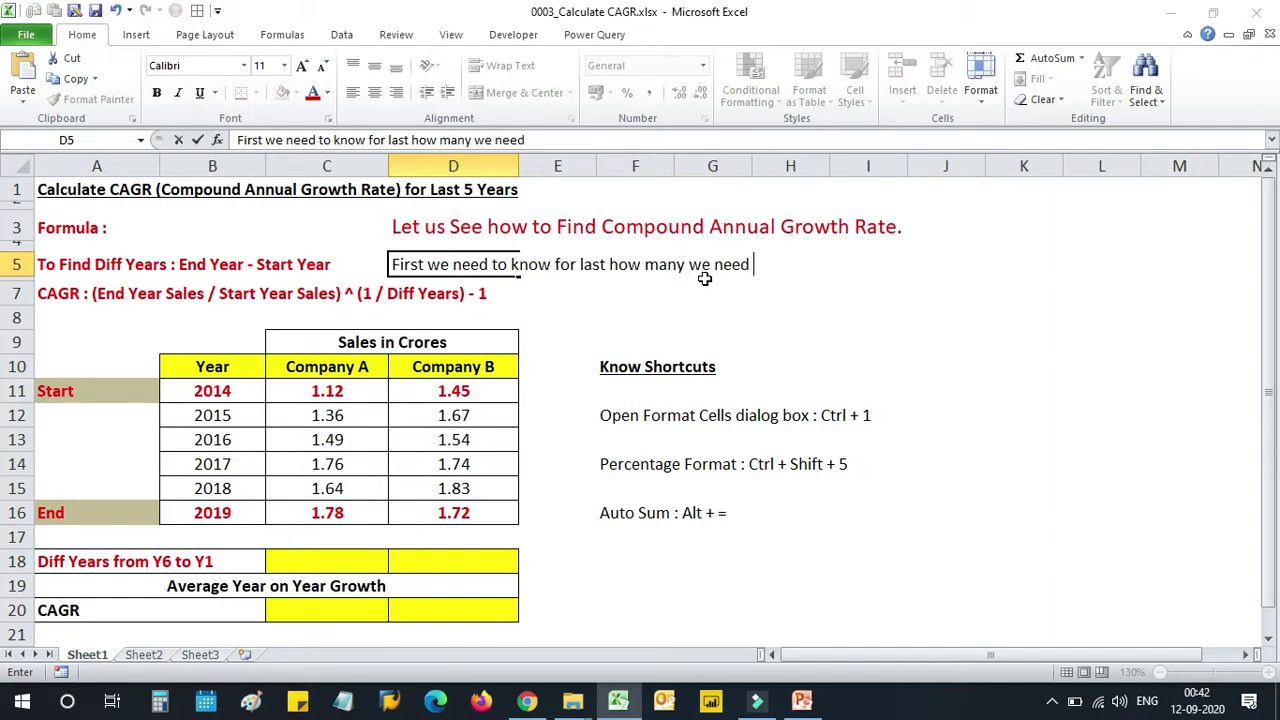
type(" to find ")
type("CAGR")
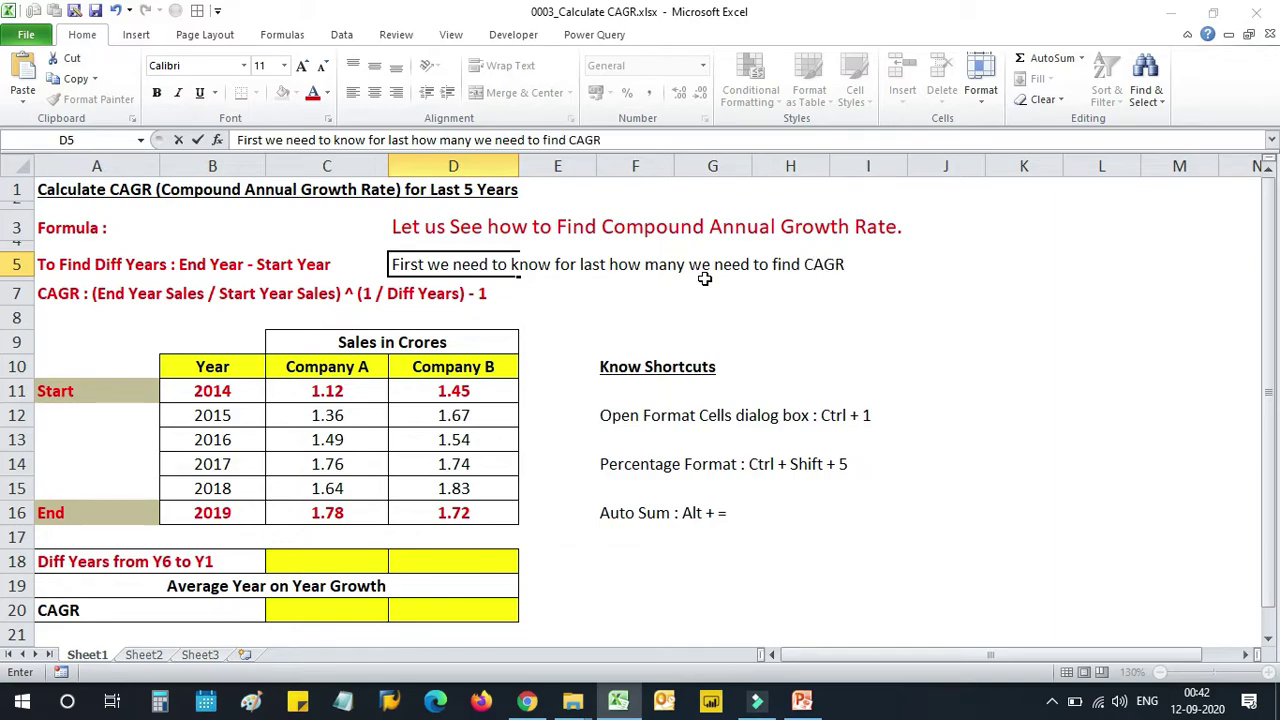
key("Return")
key("Up")
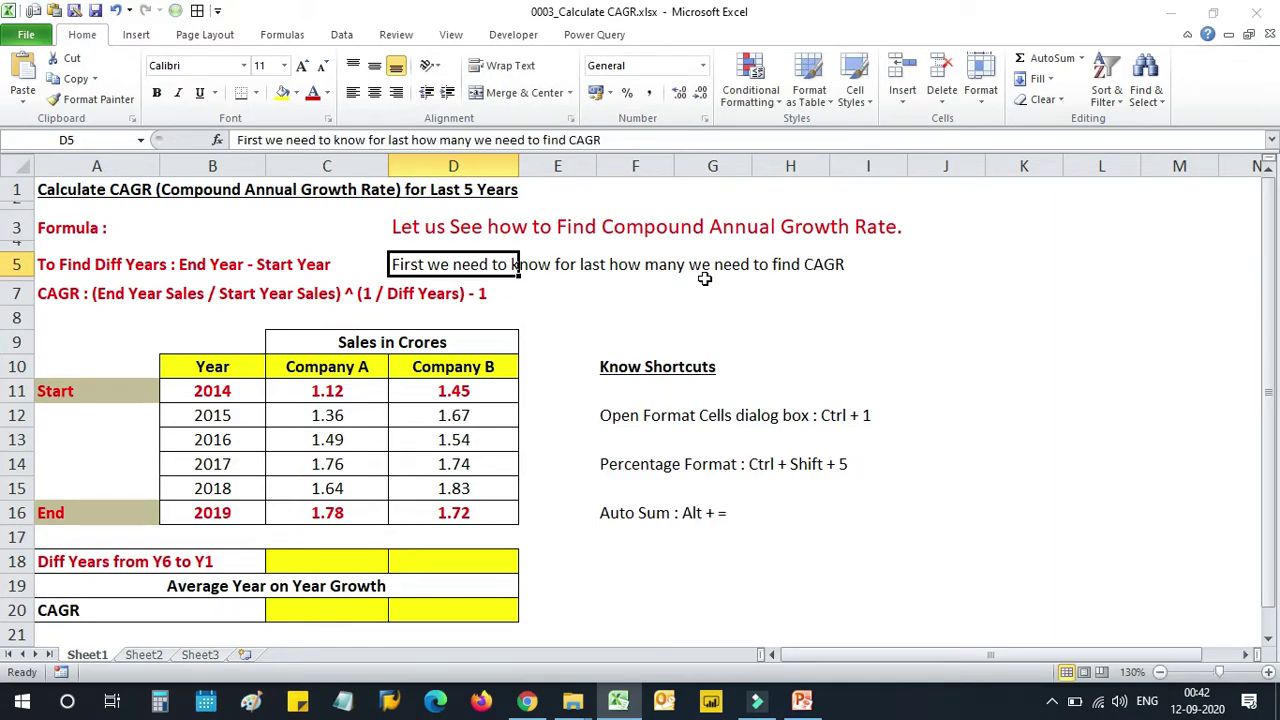
key("Left")
key("Left")
key("Left")
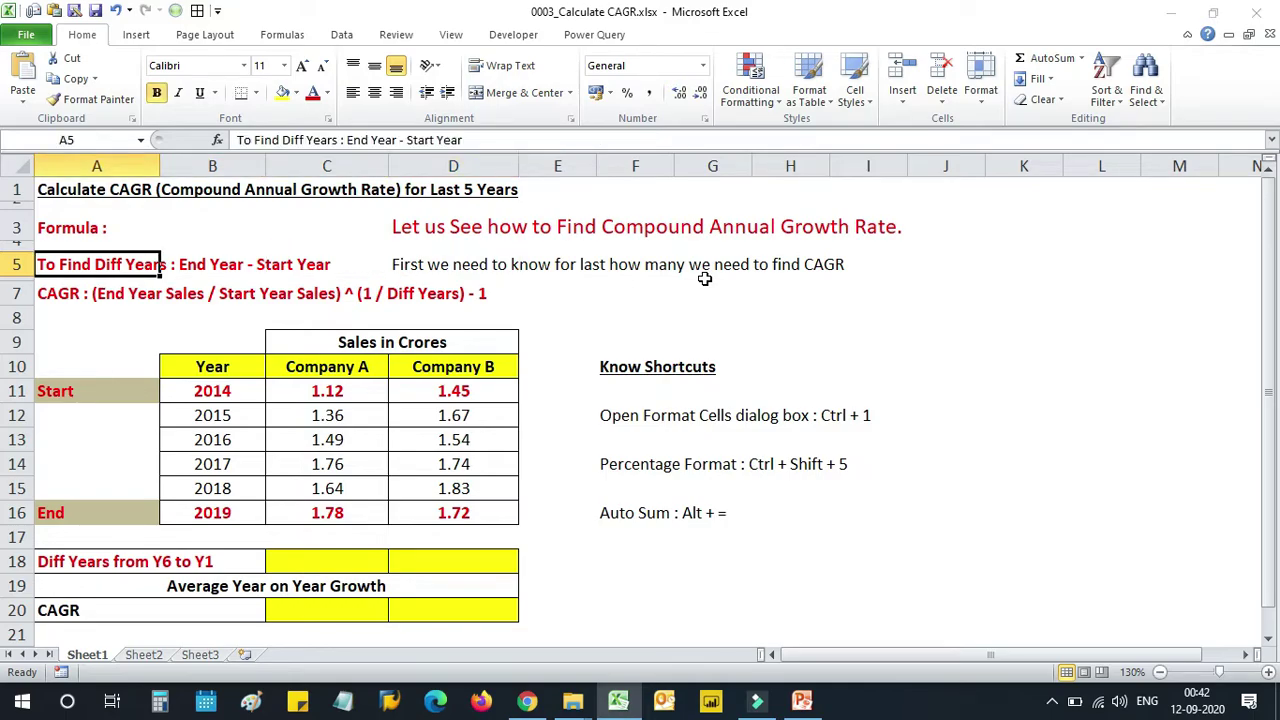
Step: Fill A5:C5 with a yellow background
key("shift+Right")
key("shift+Right")
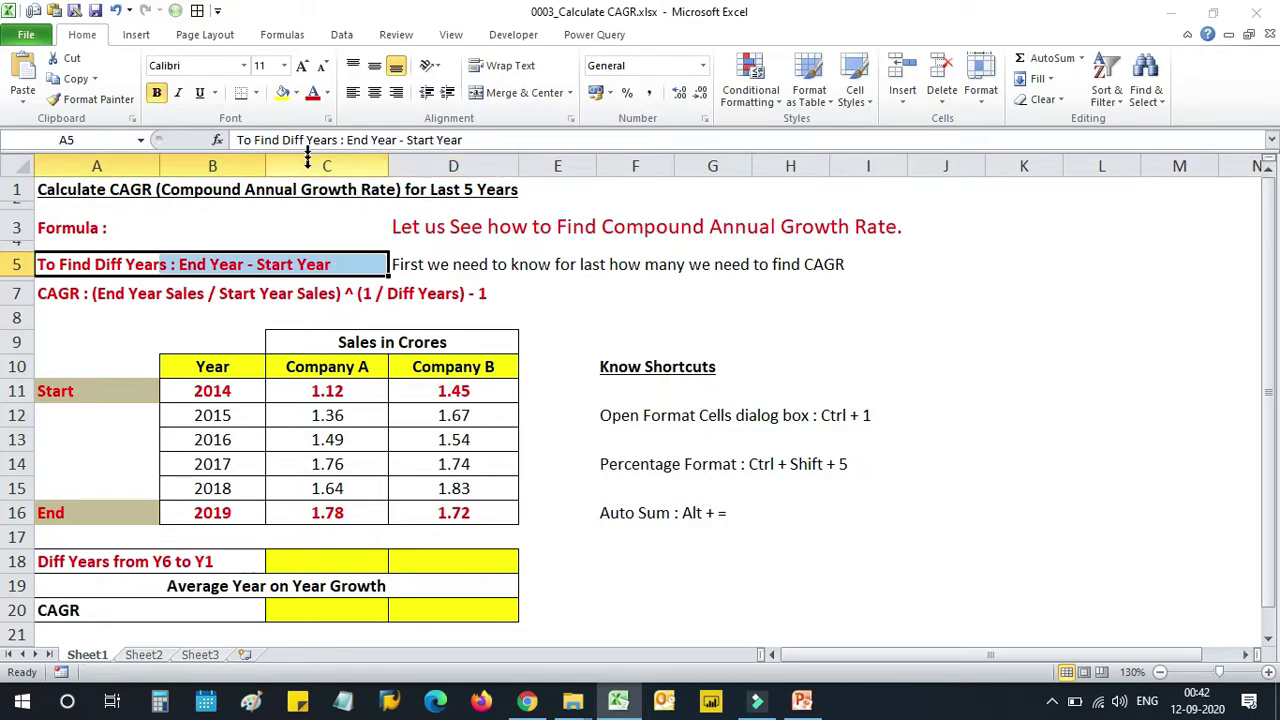
left_click(284, 93)
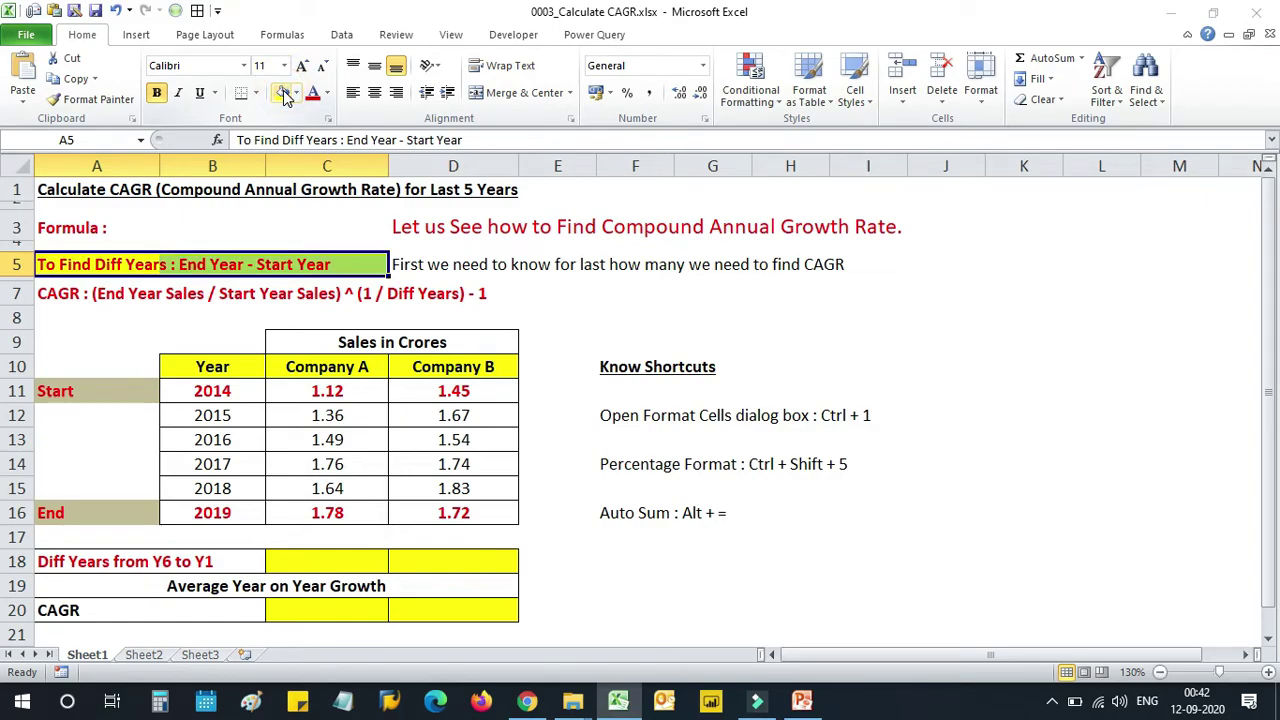
left_click(66, 266)
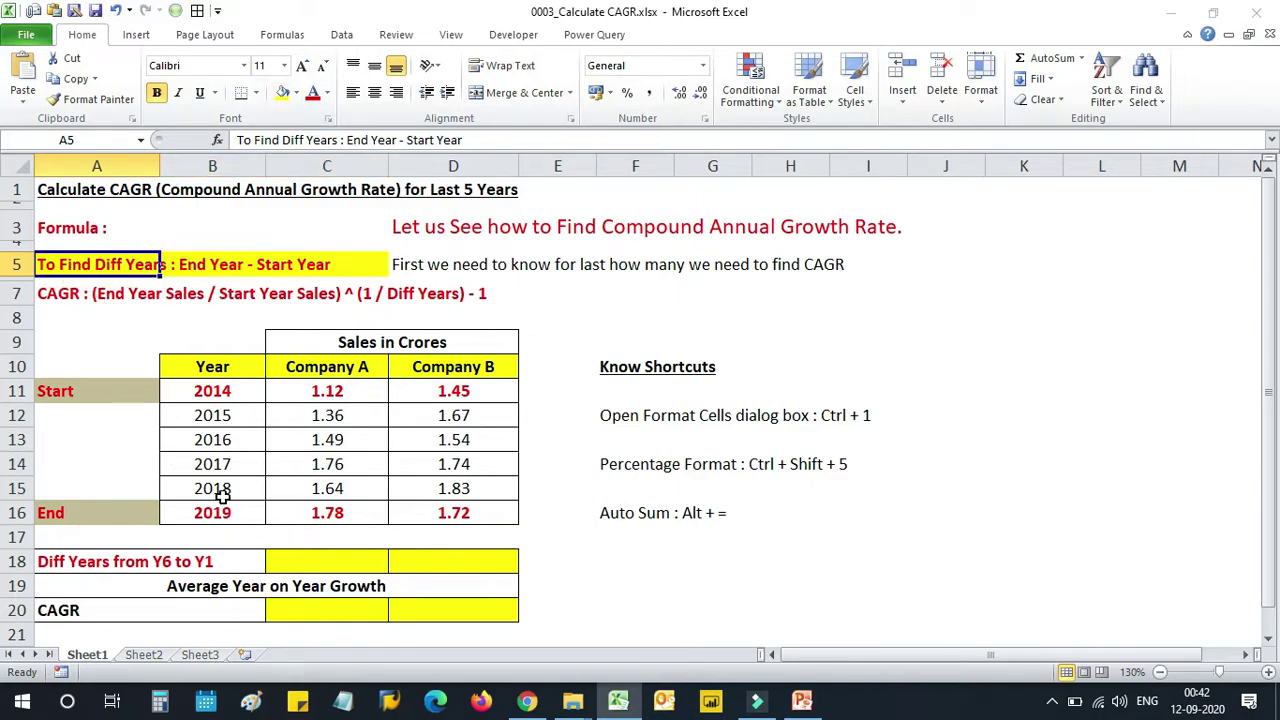
Step: Review the Start 2014, End 2019 and Diff Years cells in the table
left_click(79, 393)
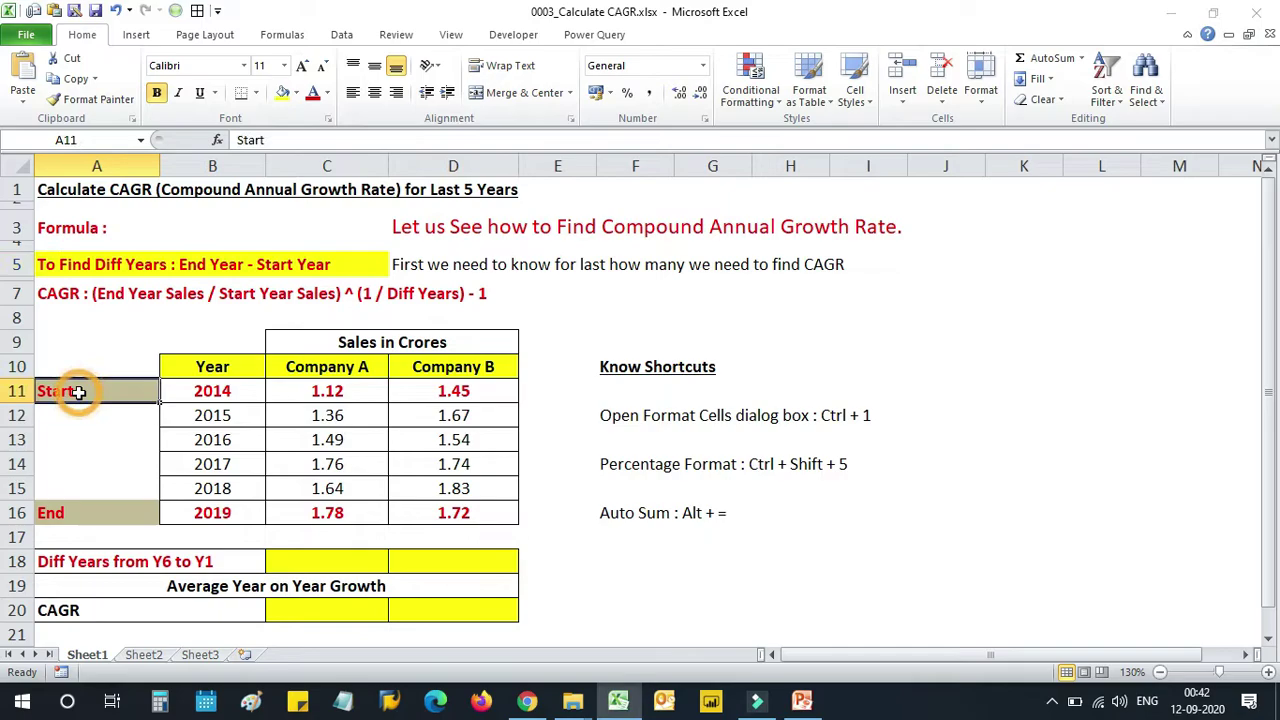
left_click(201, 394)
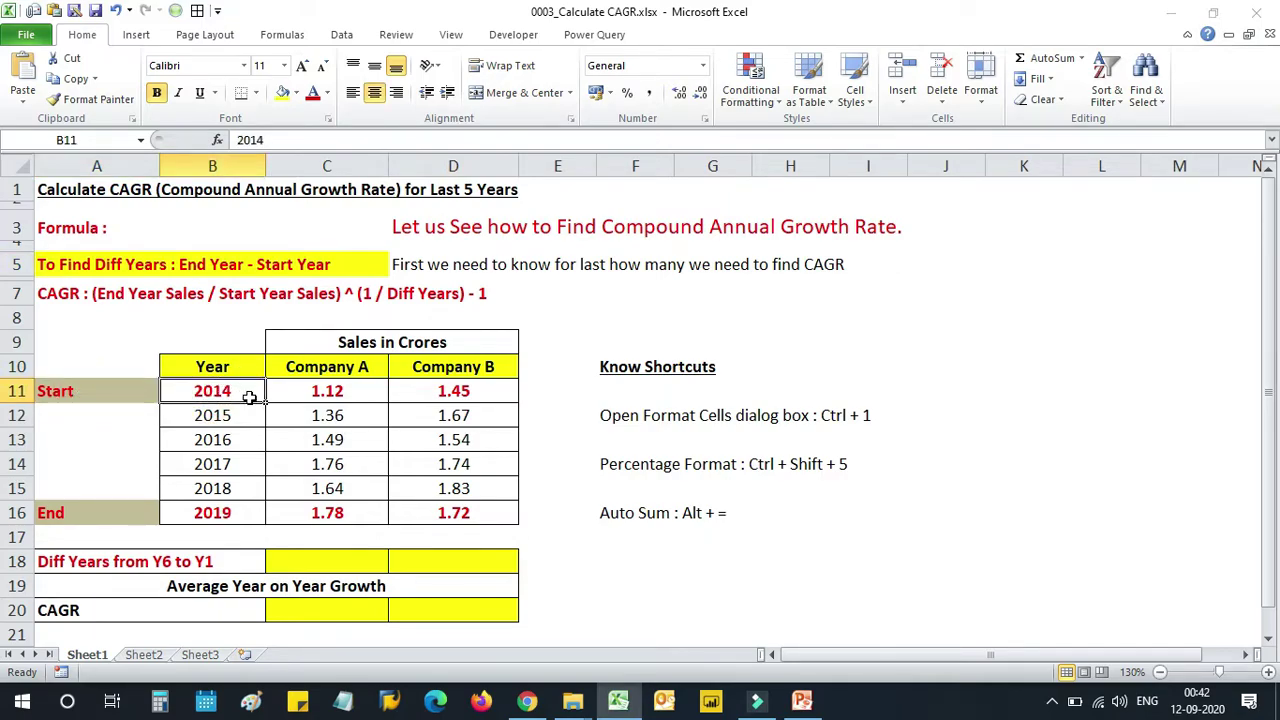
left_click(119, 514)
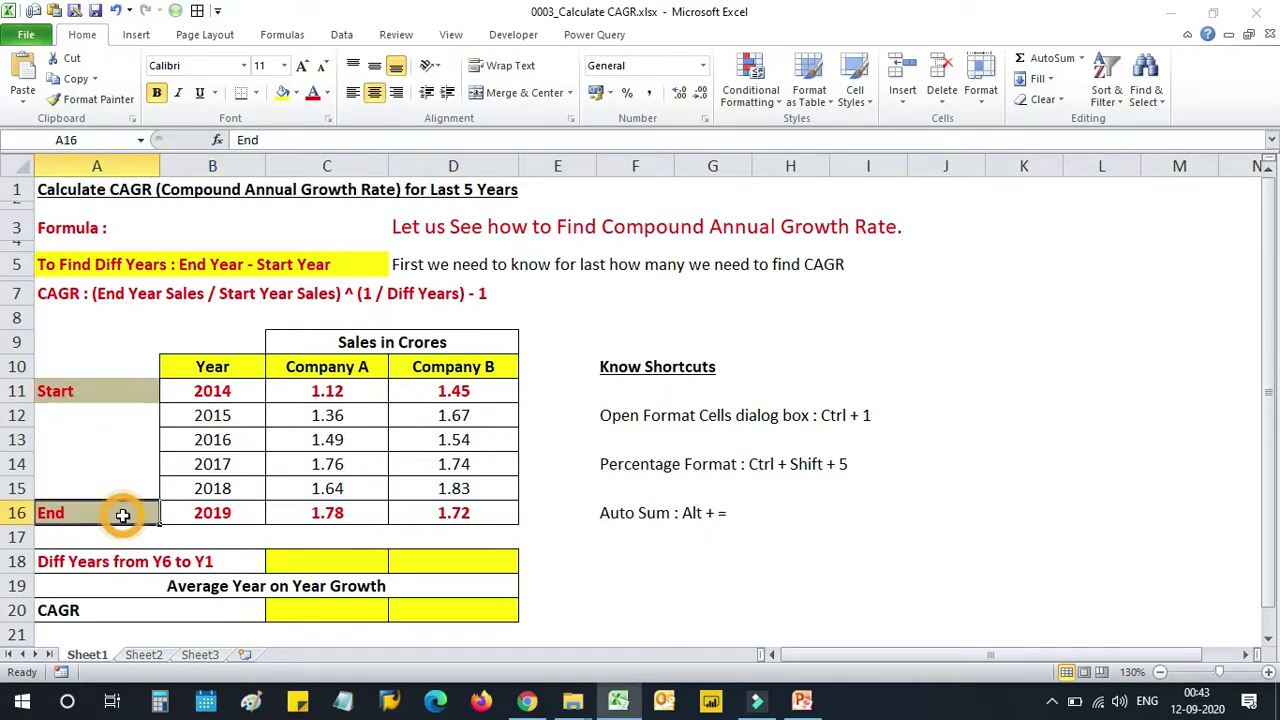
left_click(231, 518)
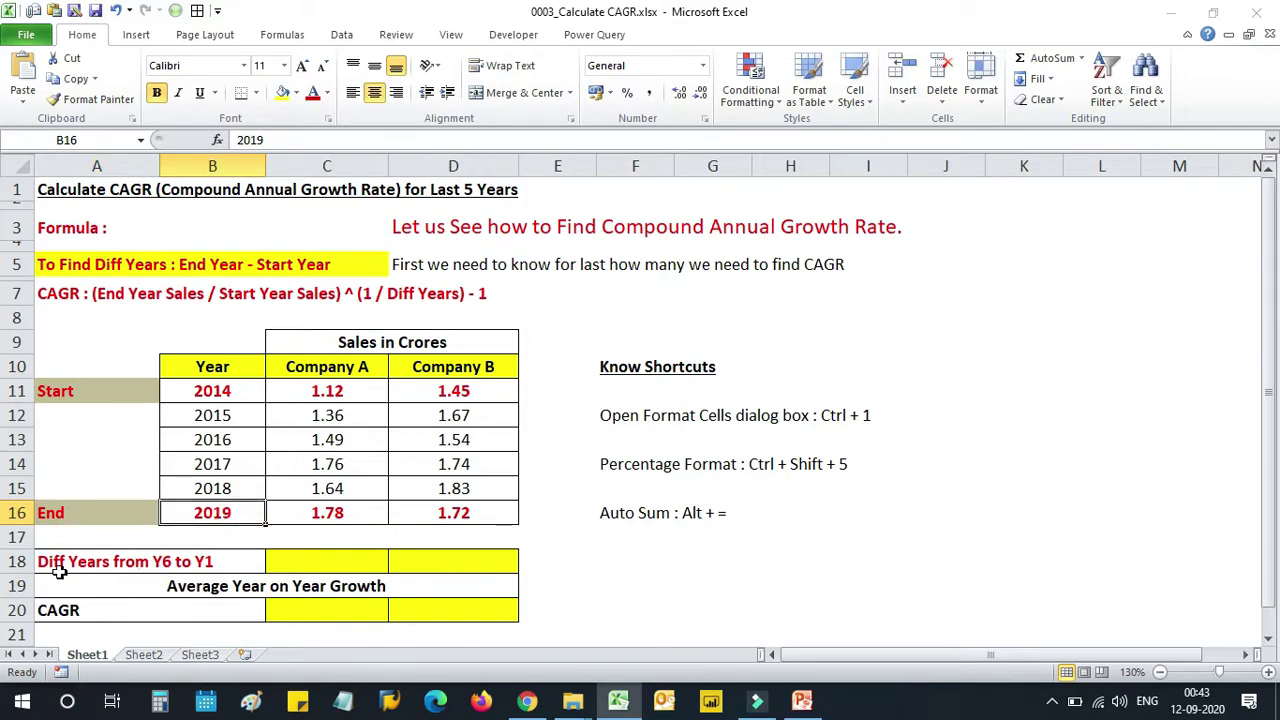
left_click_drag(48, 566, 250, 560)
Step: Put centred '?' marks in C17 and D17 under the Company A and B figures
left_click(313, 561)
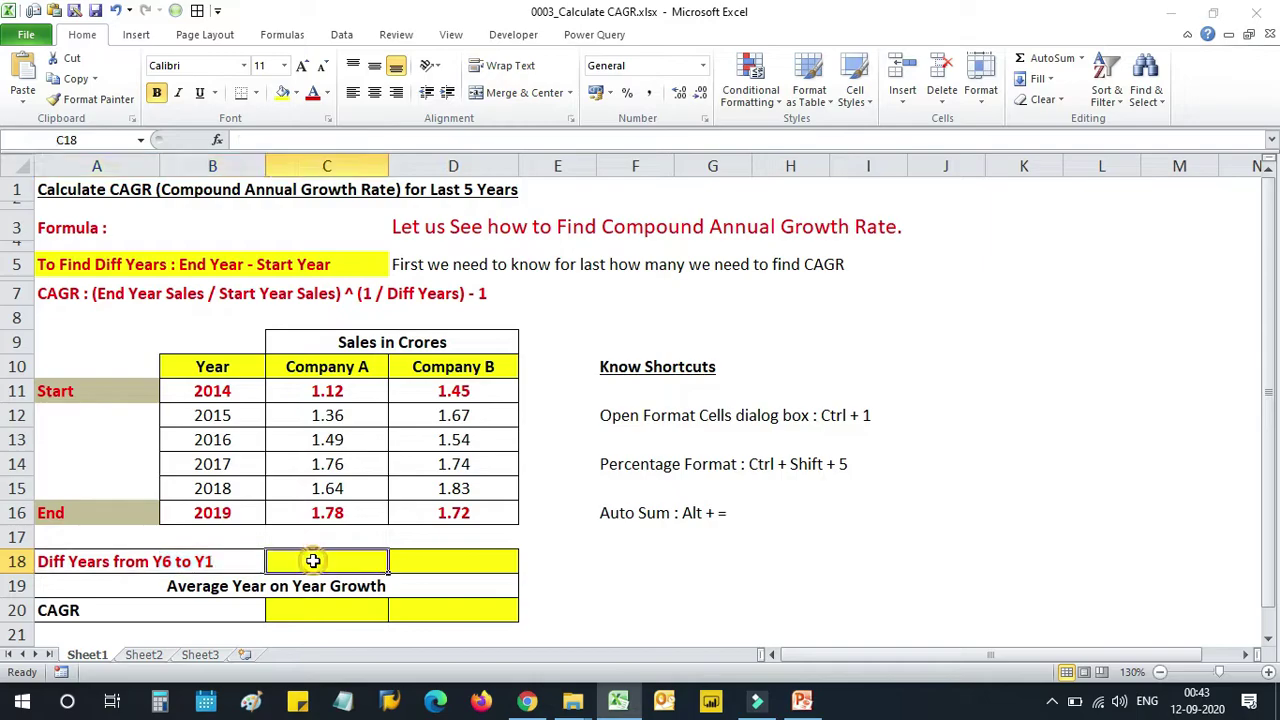
left_click(334, 538)
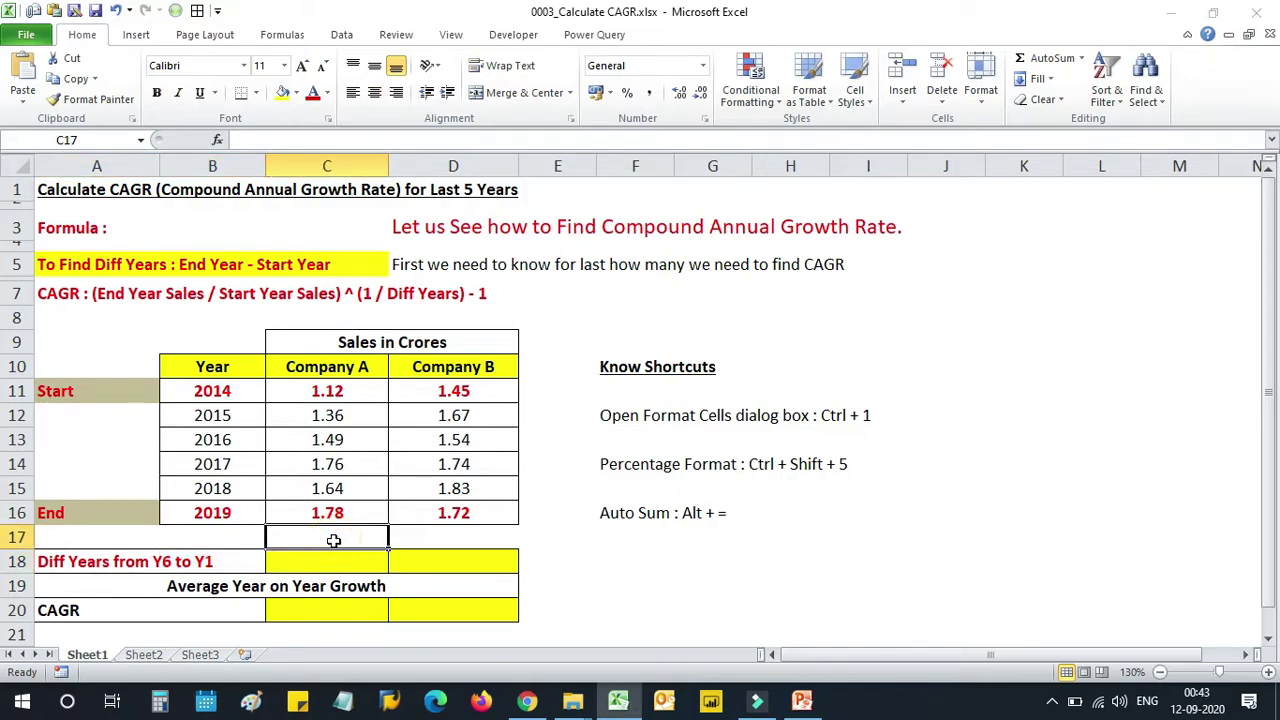
type("?")
key("Tab")
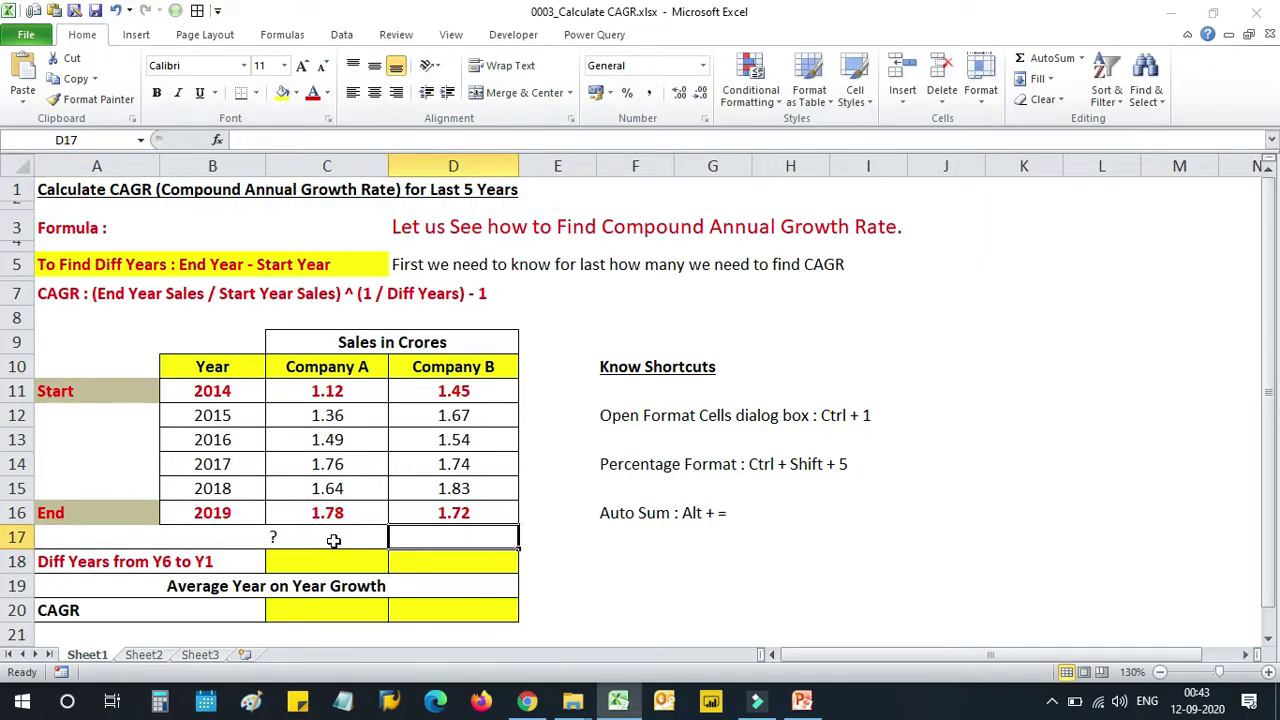
type("?")
left_click(334, 540)
key("shift+Right")
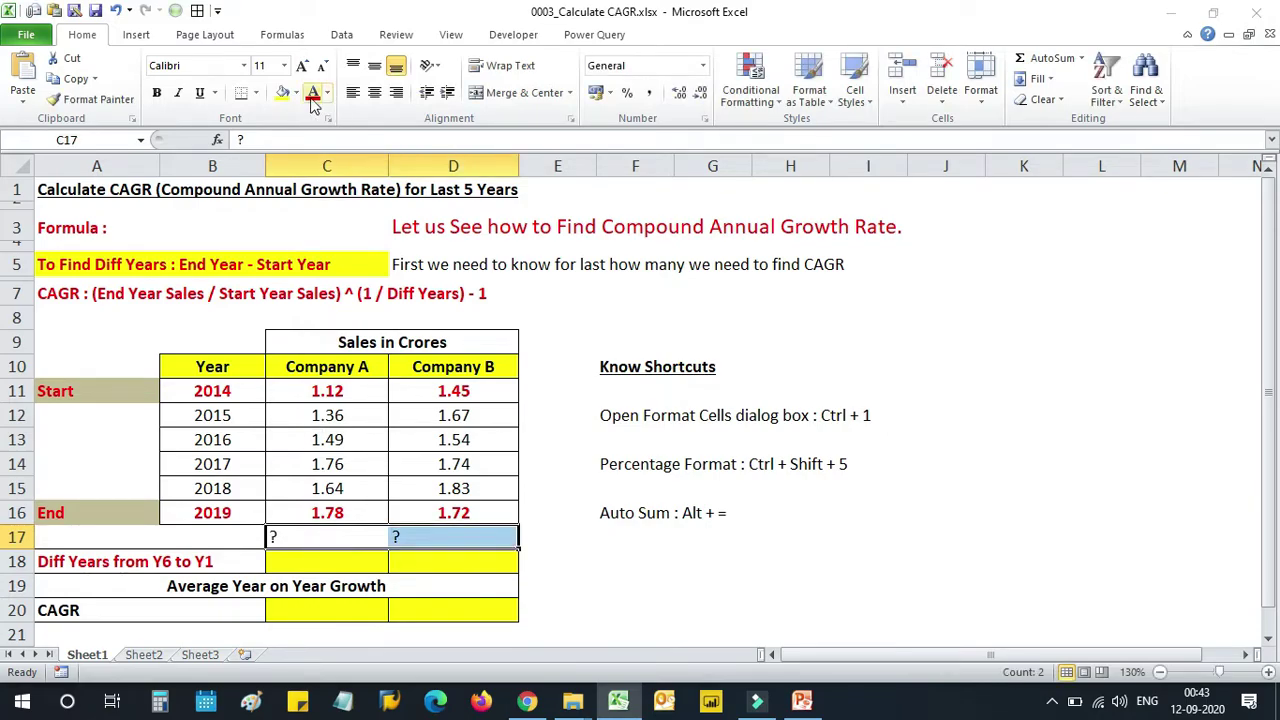
left_click(374, 93)
key("Down")
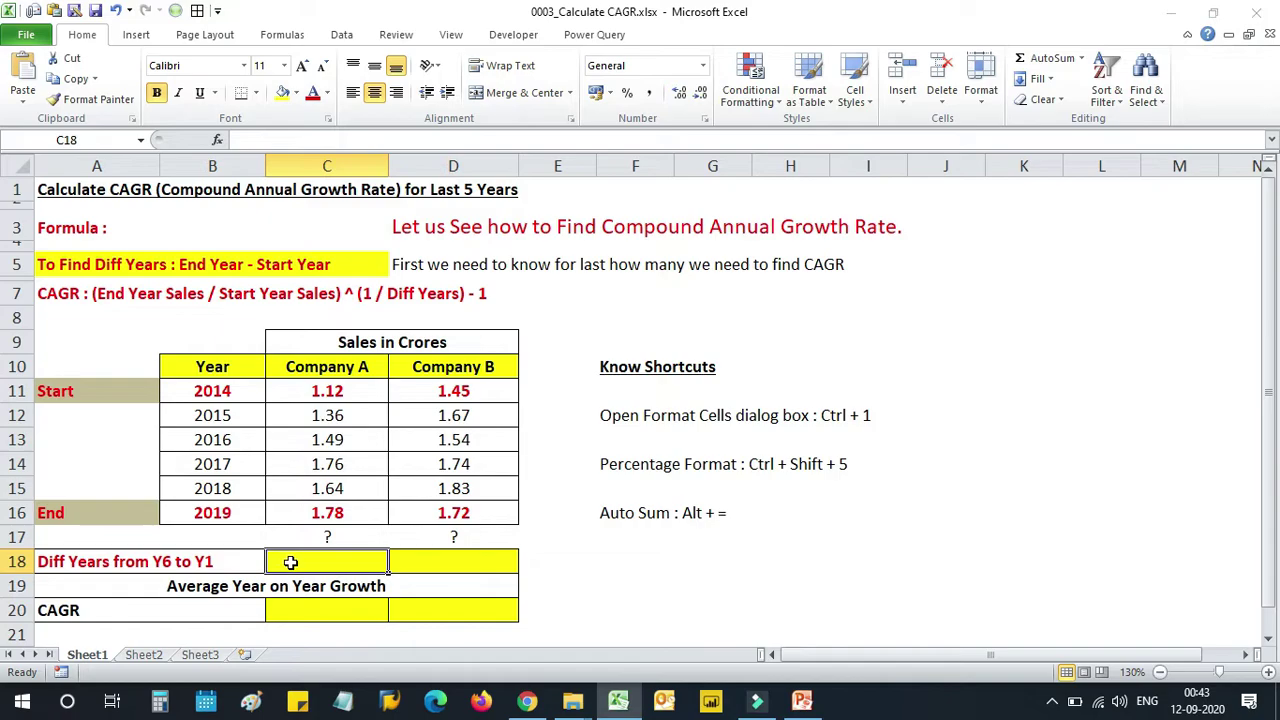
Step: Enter =$B$16-$B$11 in C18 to get the 5-year difference
type("=")
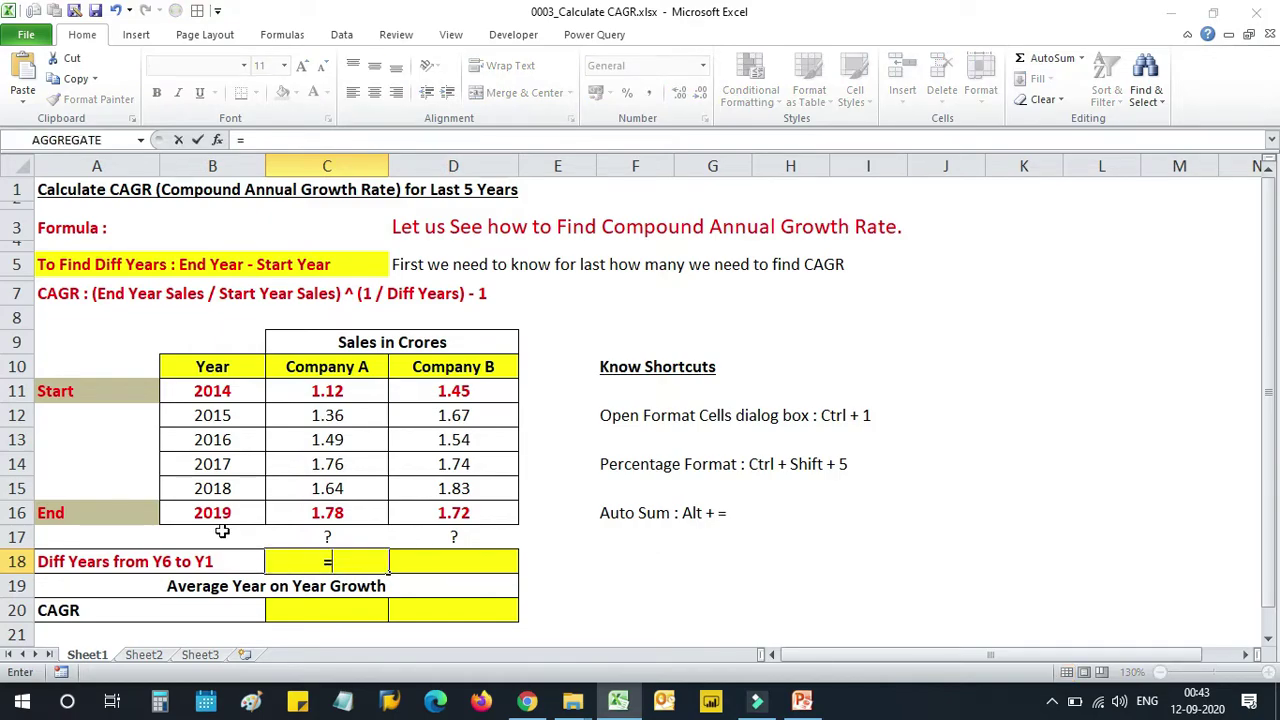
left_click(199, 515)
key("F4")
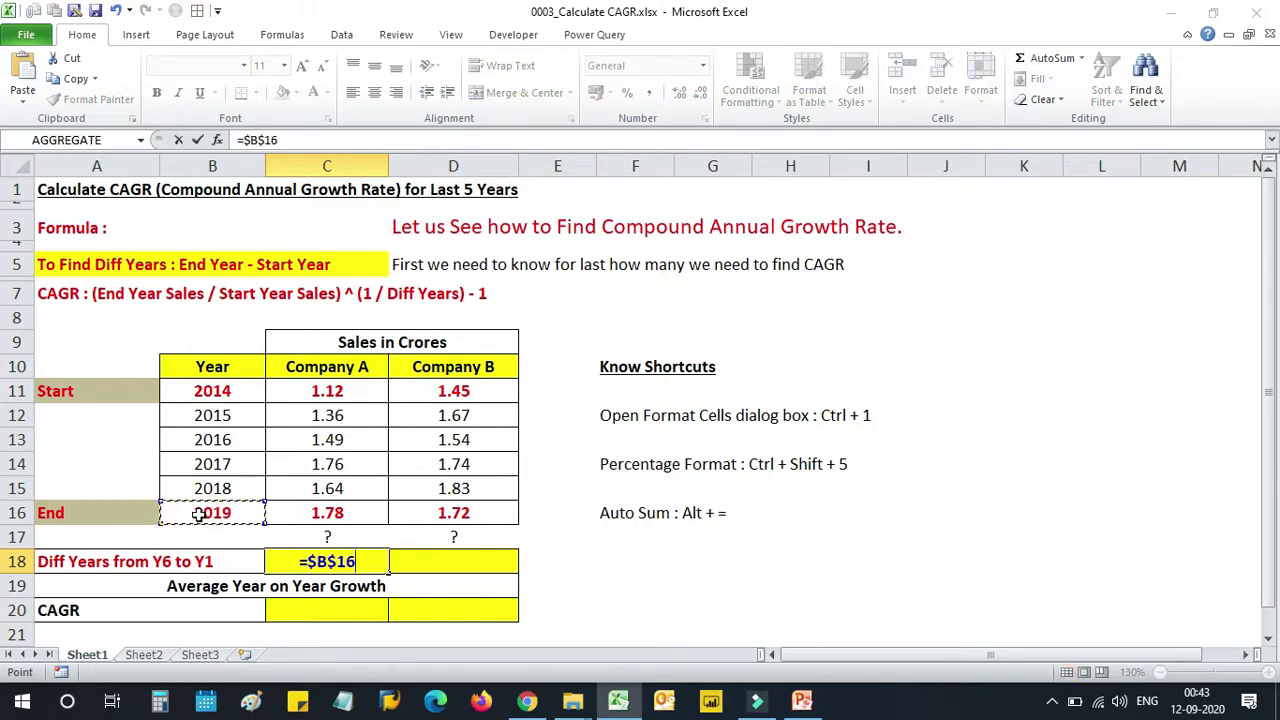
type("-")
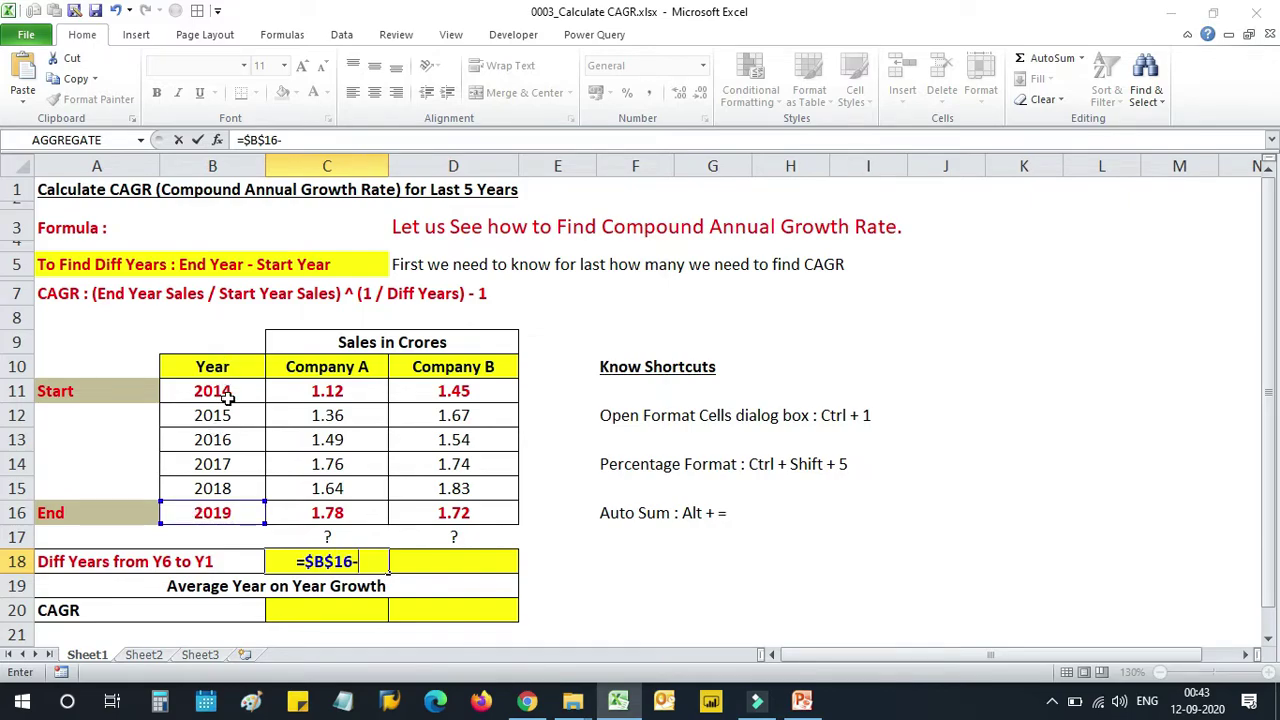
left_click(226, 396)
key("F4")
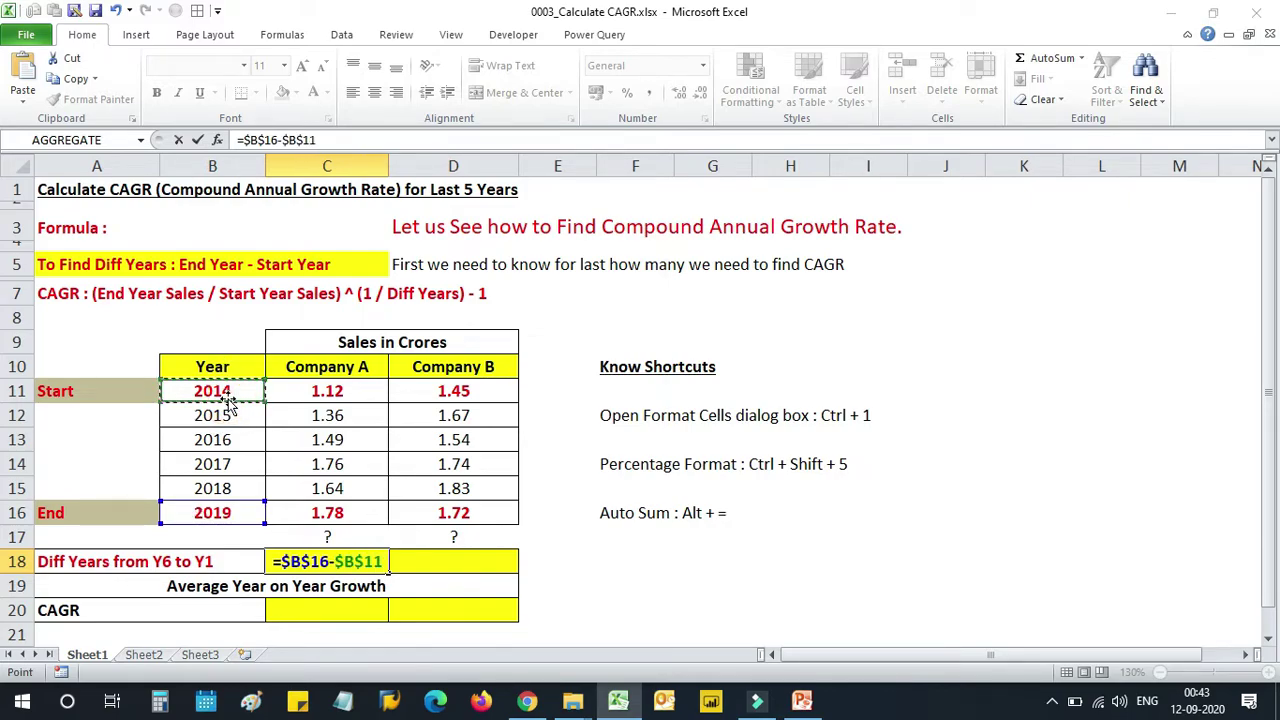
key("Return")
Step: Copy the year-difference formula to D18 and label E18 'Years'
key("Up")
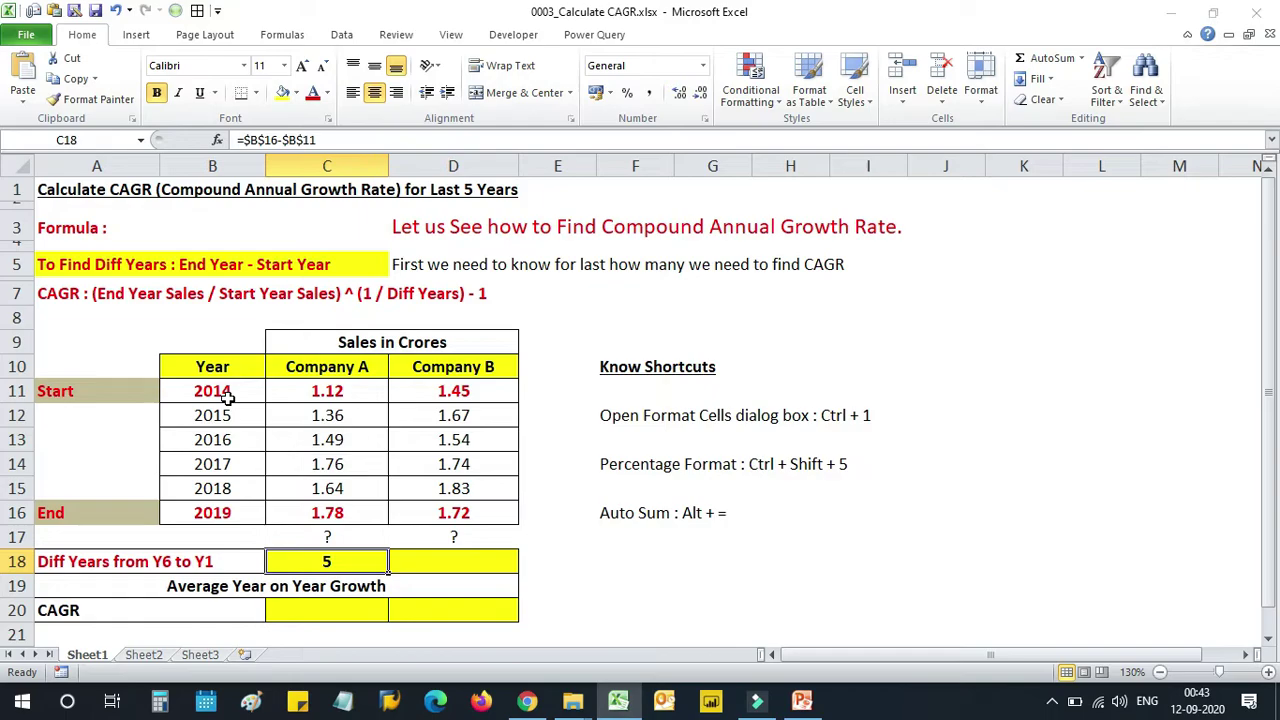
key("ctrl+c")
key("Right")
key("ctrl+v")
key("Right")
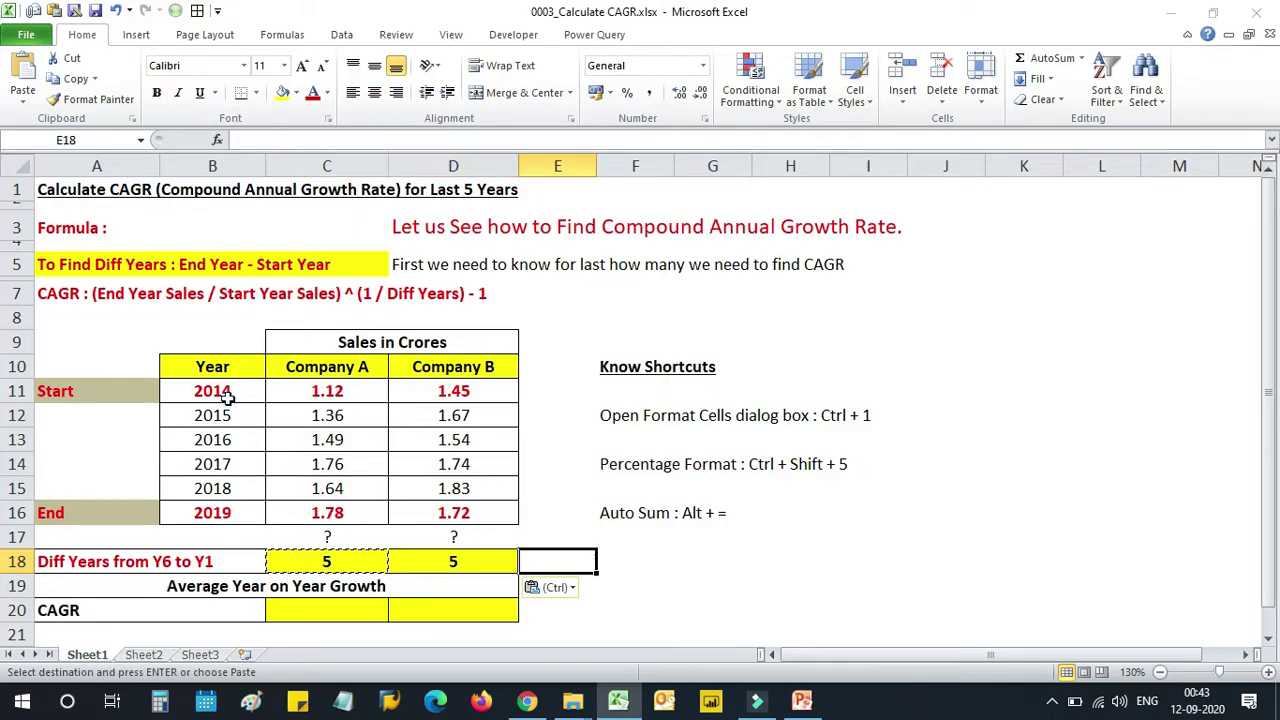
type("Years")
key("Return")
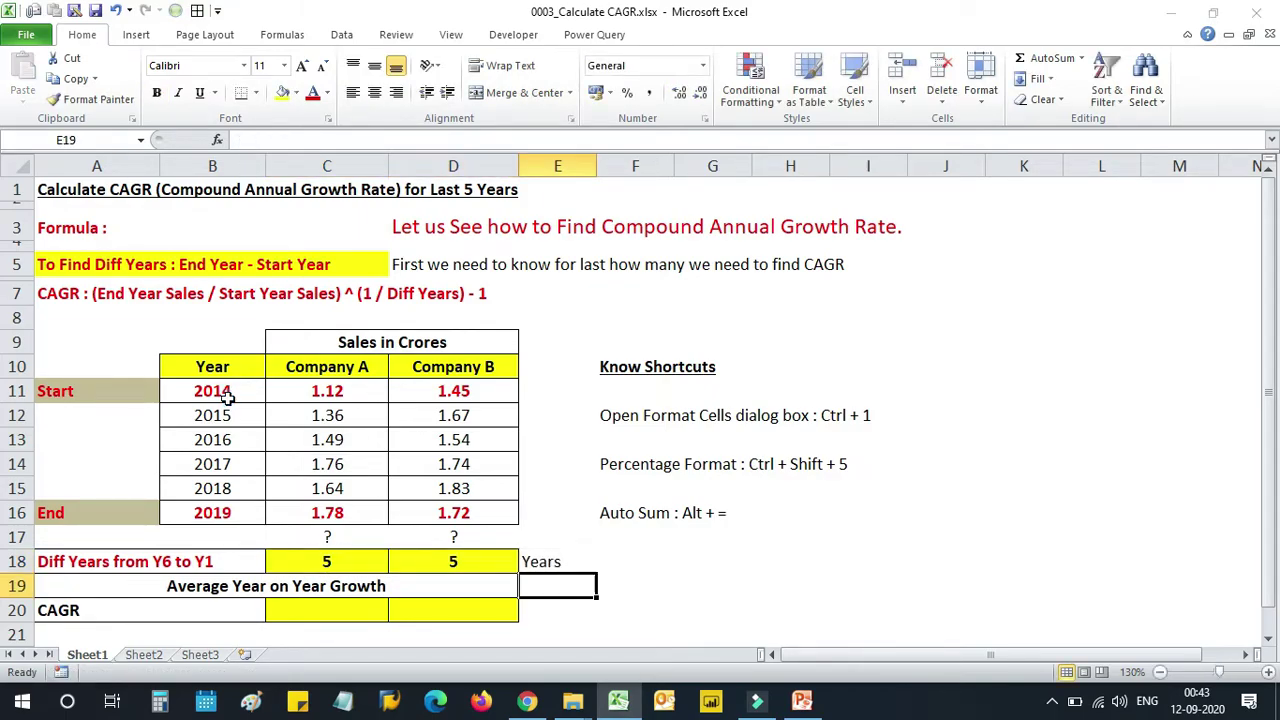
Step: Replace D5's note with 'For Last 5 Years we need to know CAGR %'
left_click(409, 266)
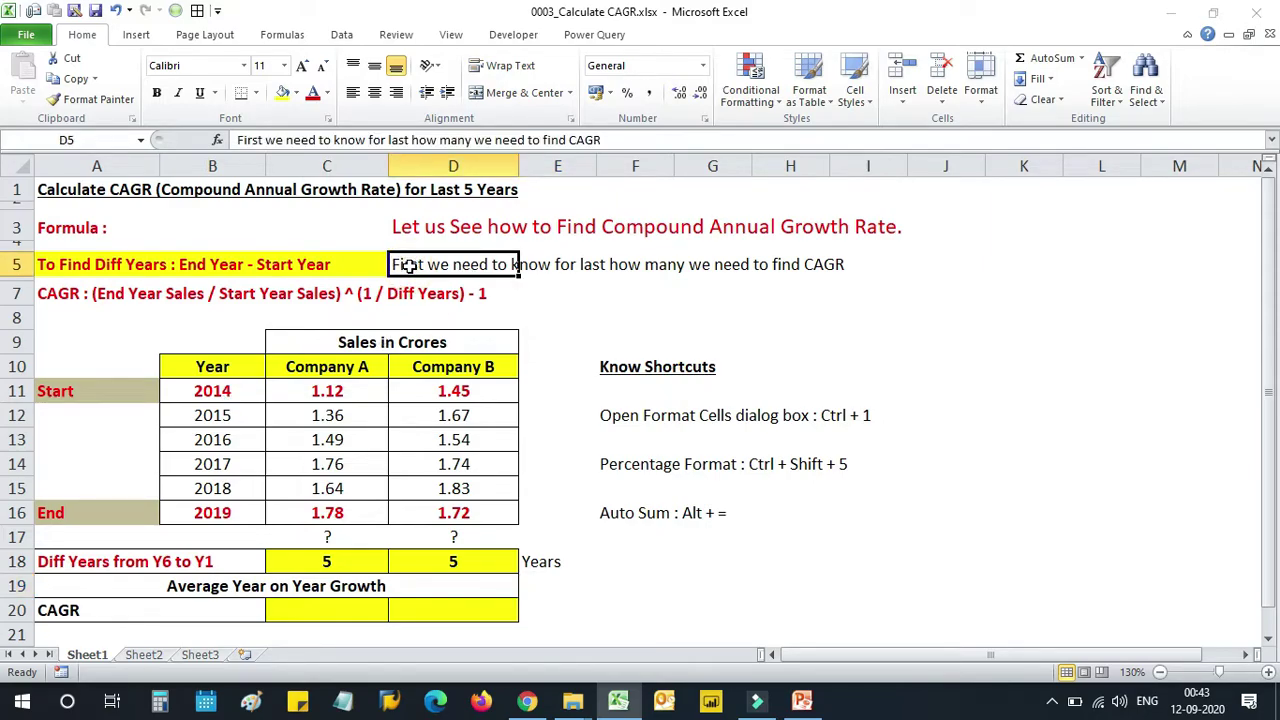
type("For L")
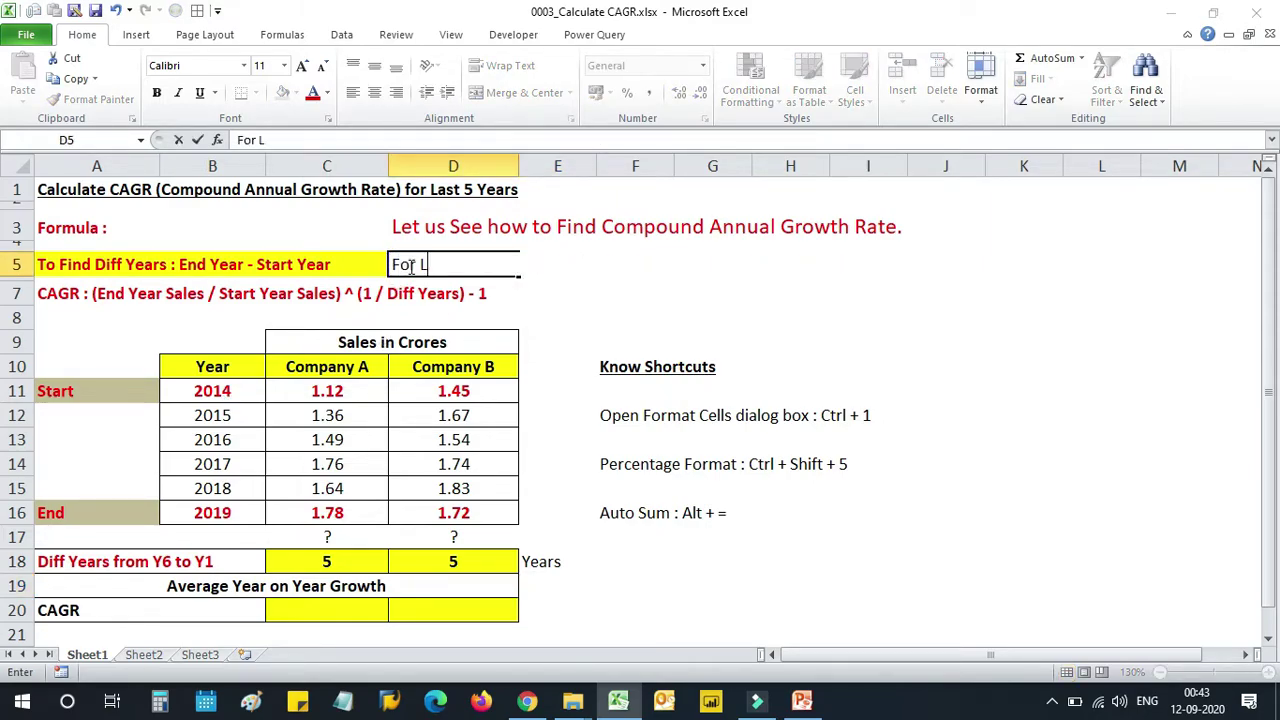
type("ast")
type(" 5 Year")
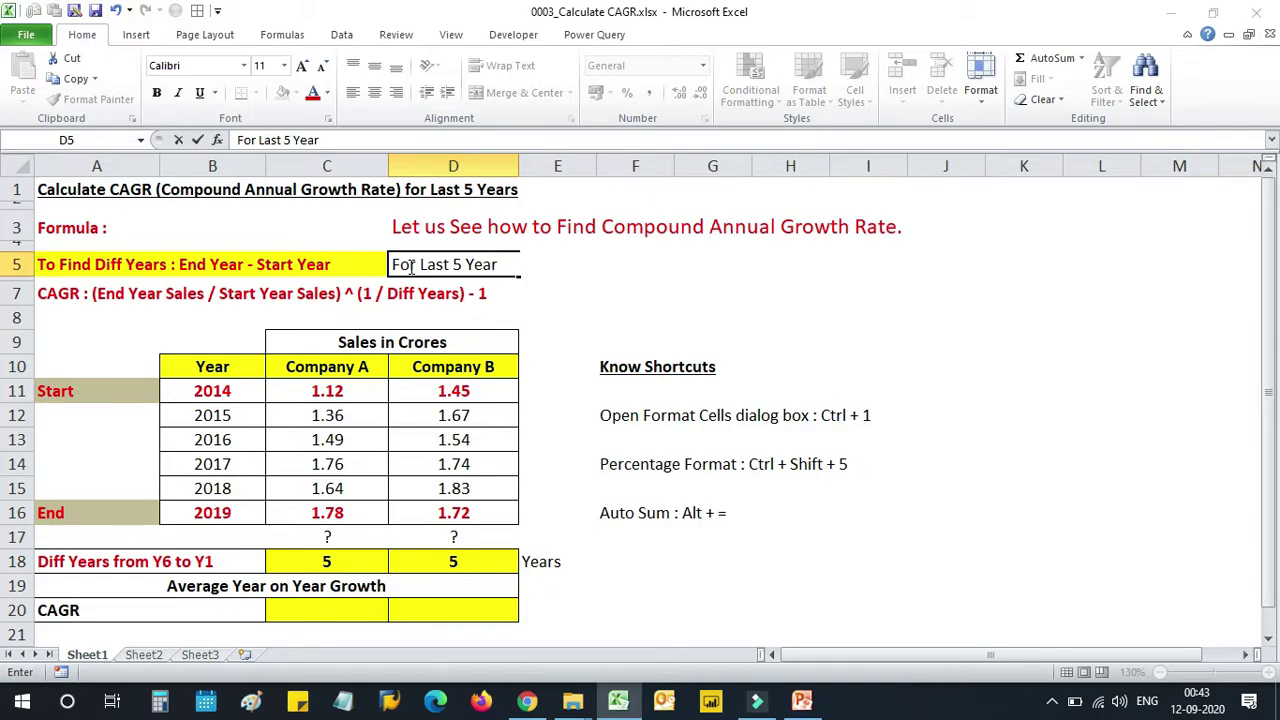
type(" we")
key("BackSpace")
key("BackSpace")
key("BackSpace")
type("s we ne")
type("ed to")
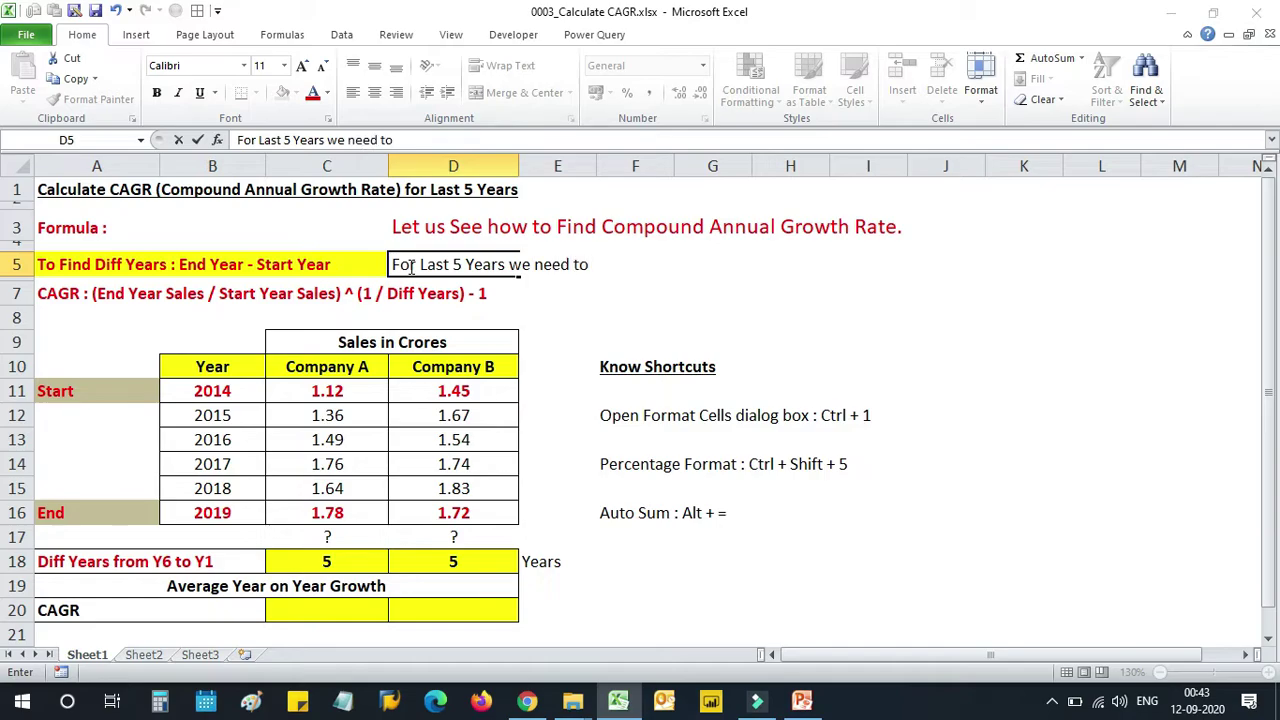
type(" know ")
type("CAG")
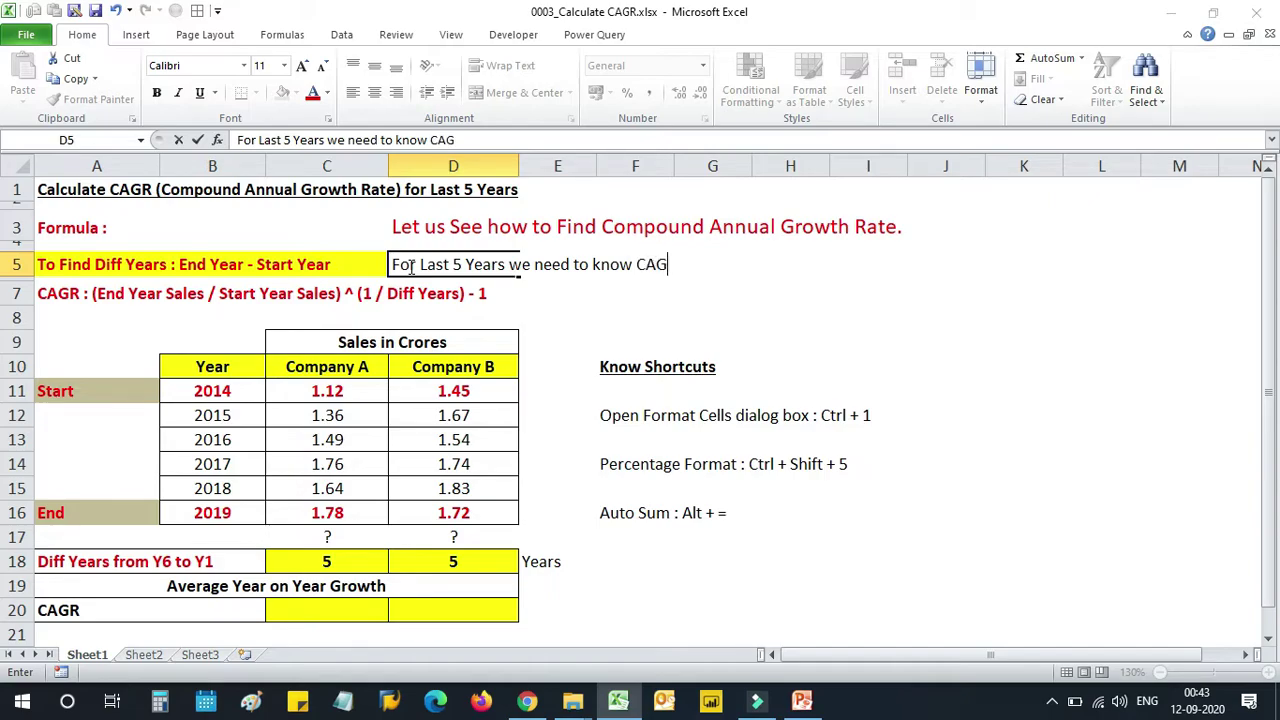
type("R %")
key("Return")
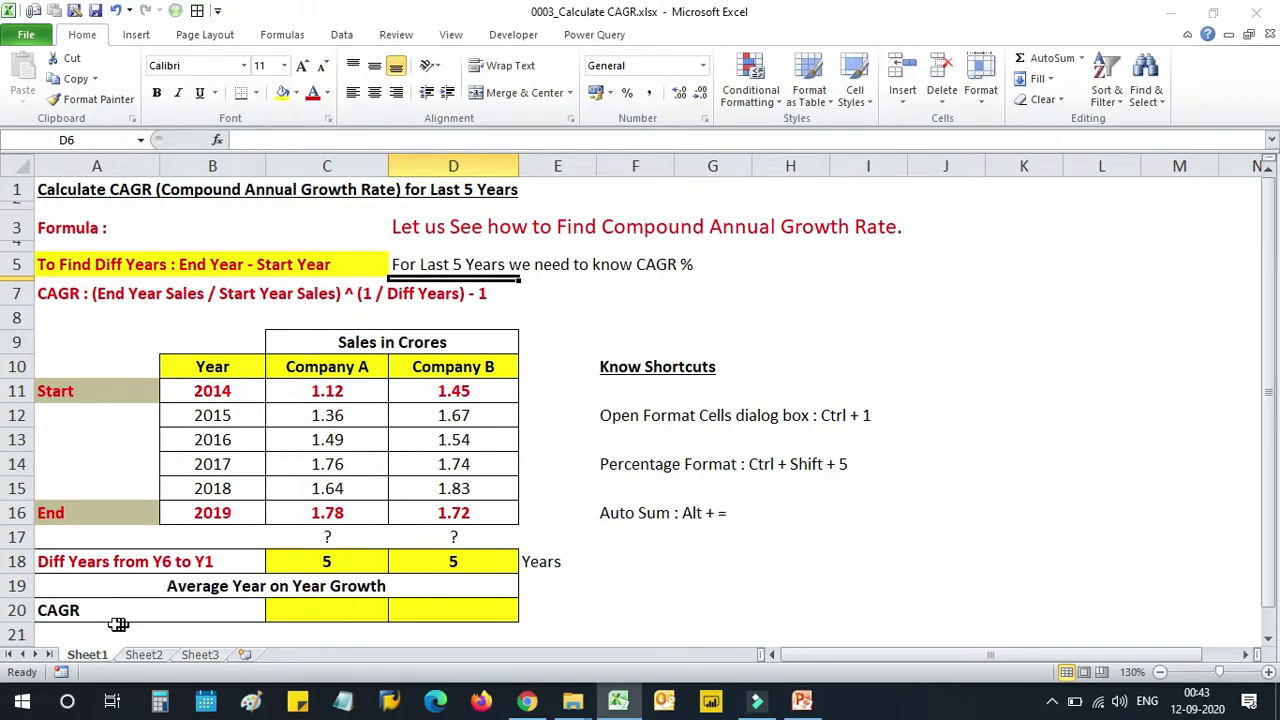
Step: Make the Average Year on Year Growth heading in A19 red
left_click(63, 613)
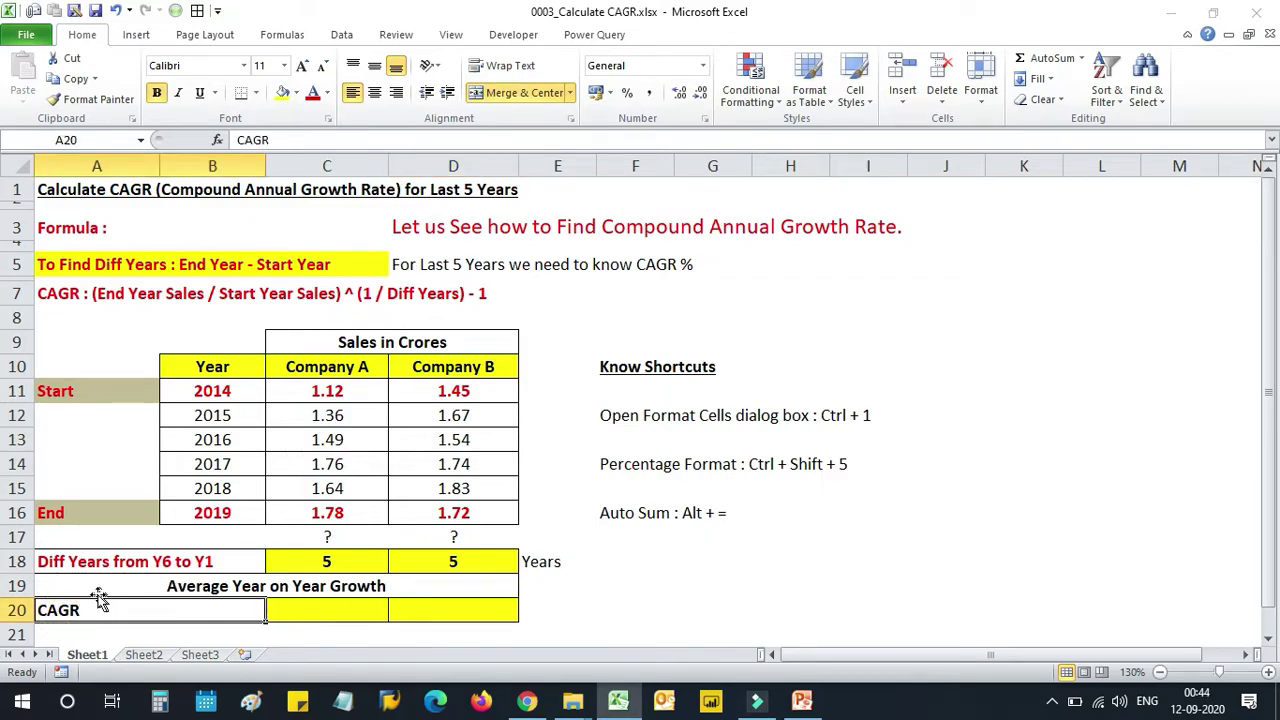
left_click(93, 599)
left_click(80, 588)
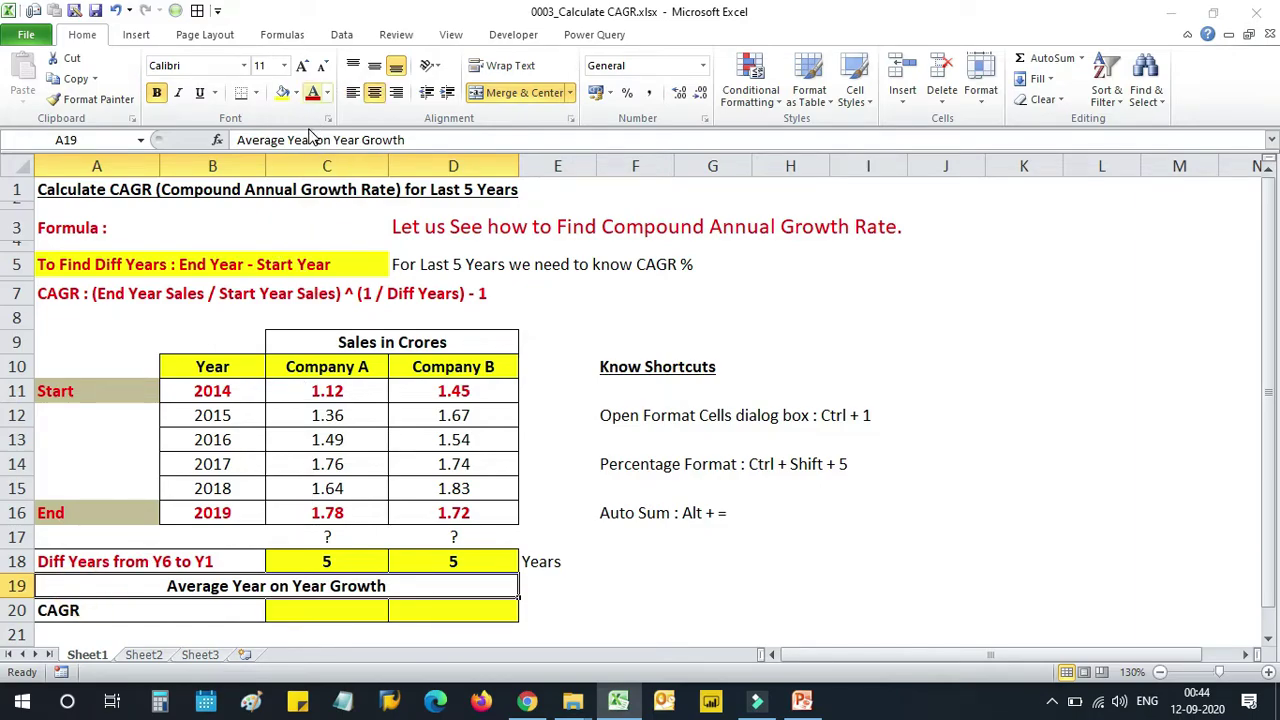
left_click(313, 95)
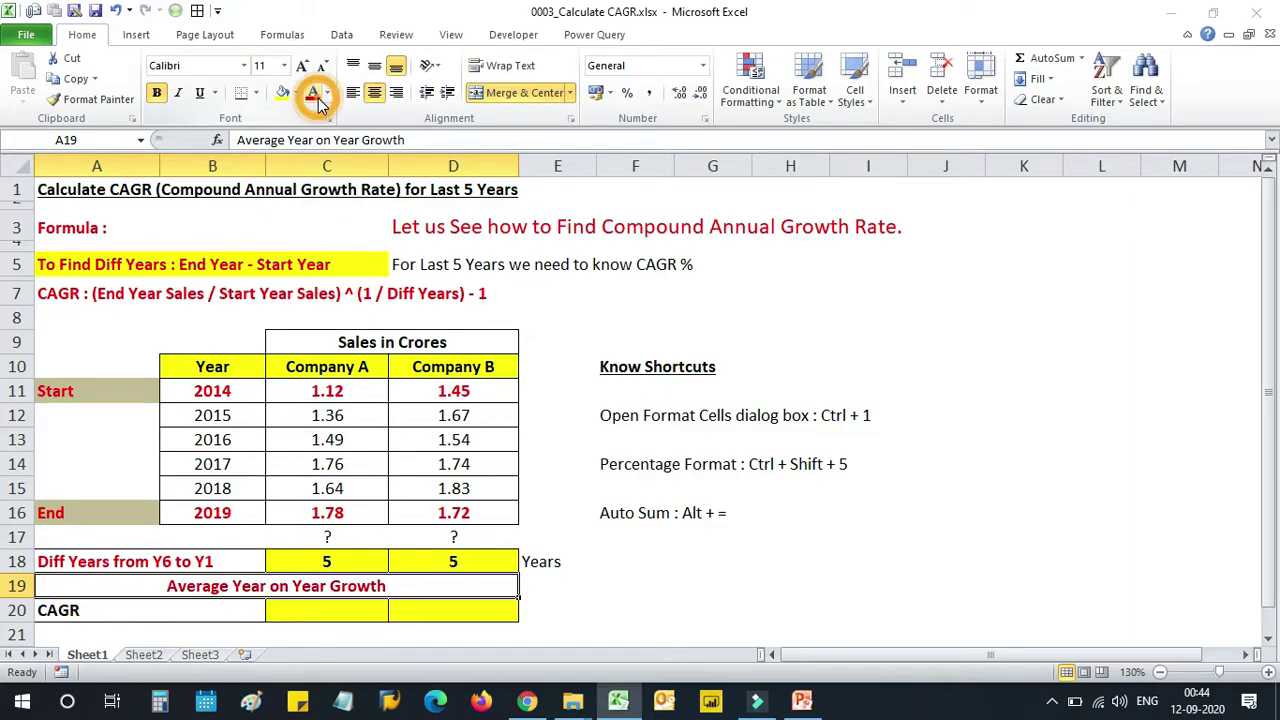
Step: Add centred '?' marks in C21 and D21 and start a formula in C20
key("Down")
key("Right")
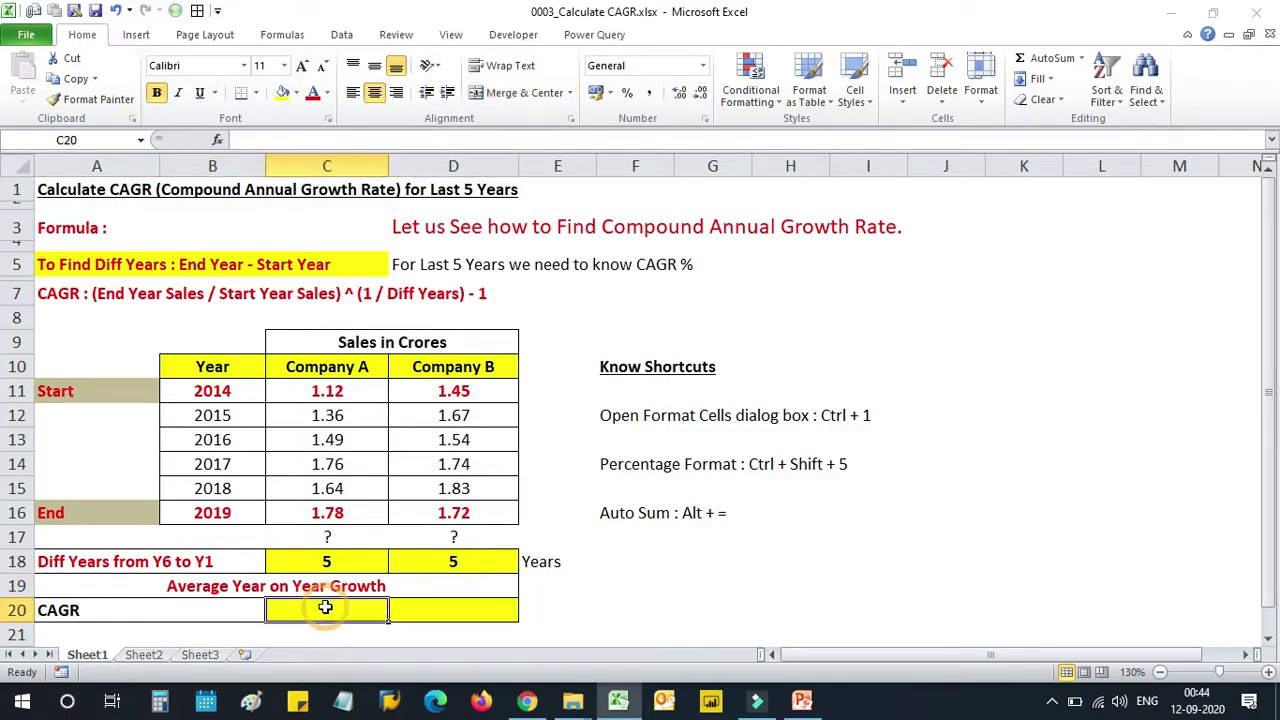
key("Down")
type("?")
key("Right")
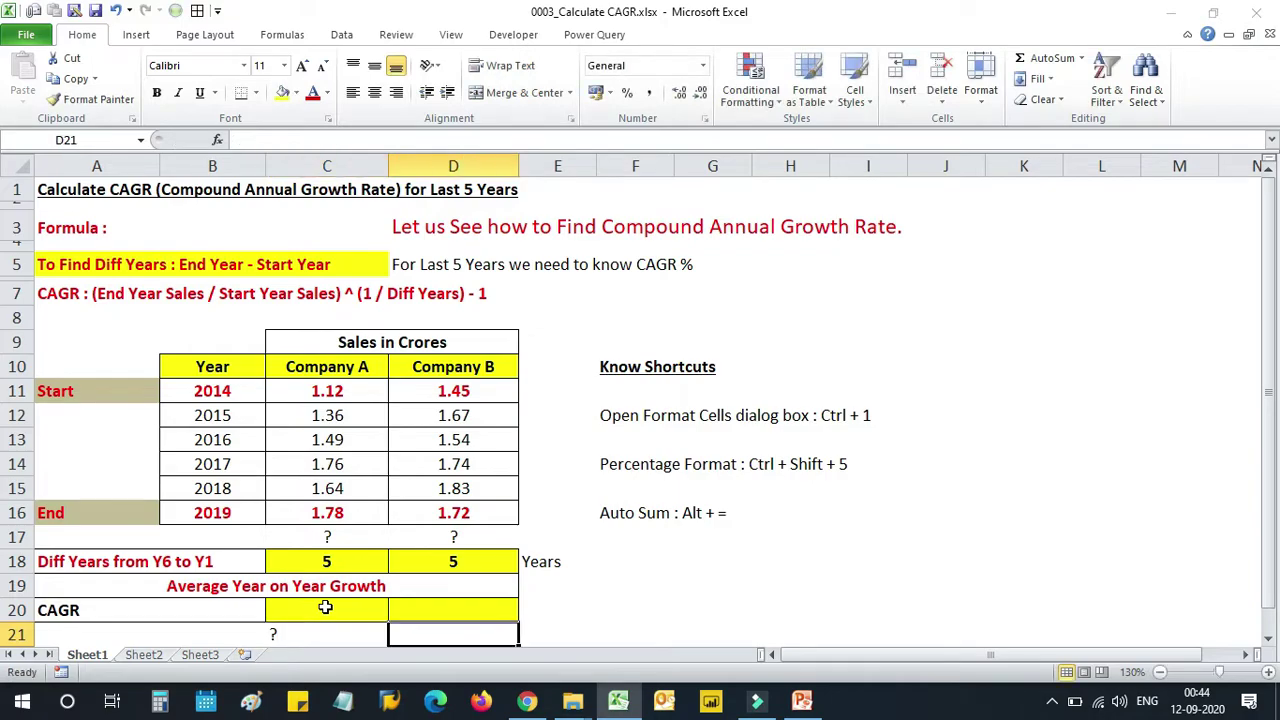
type("?")
key("Left")
key("shift+Right")
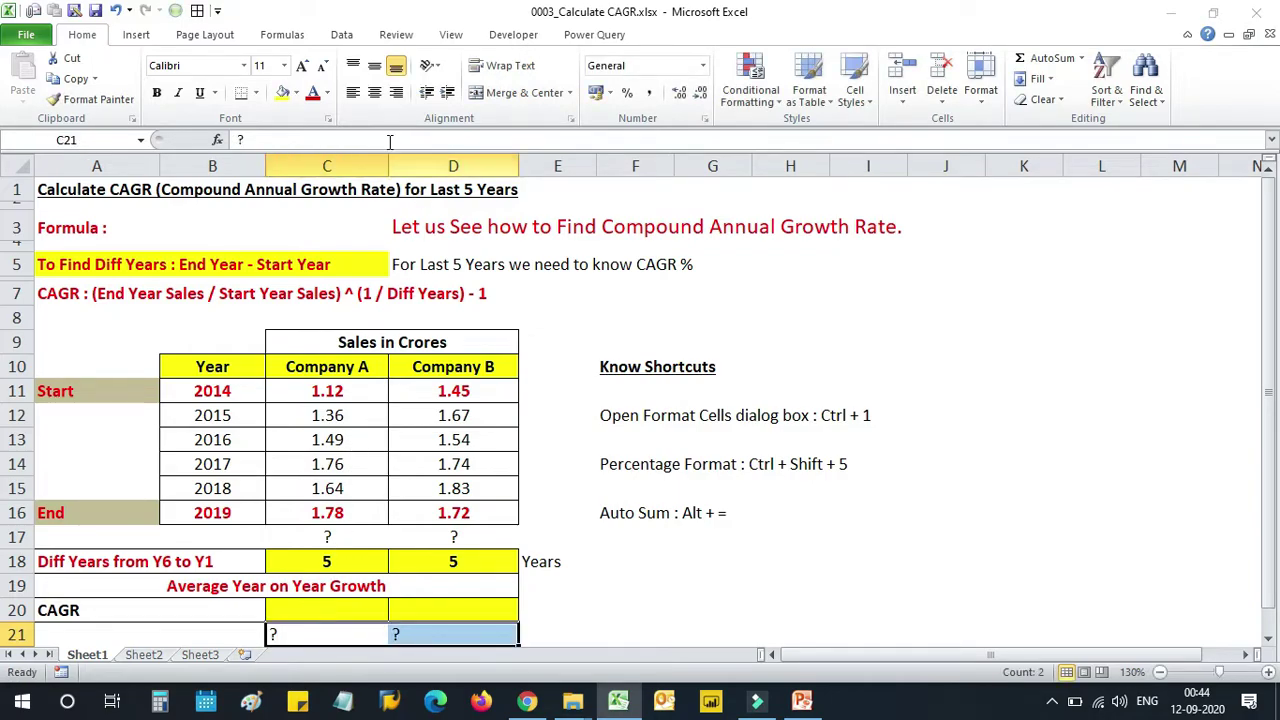
left_click(375, 92)
key("Up")
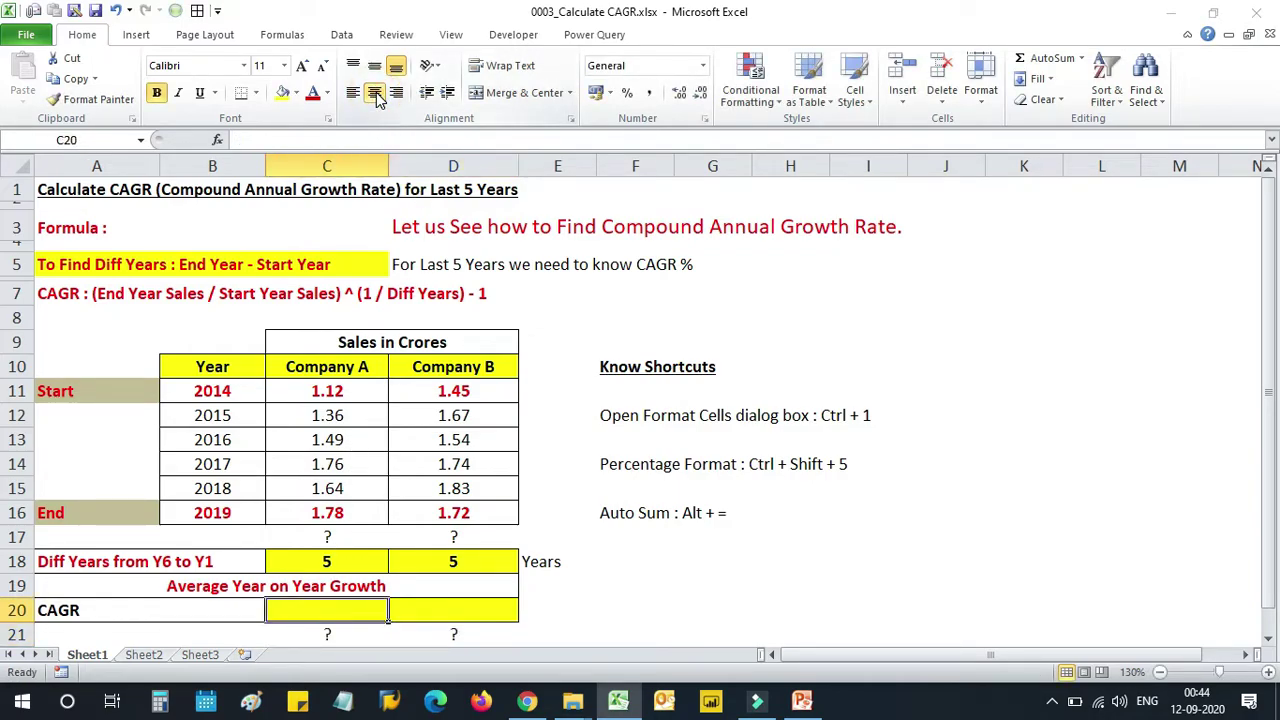
type("=(")
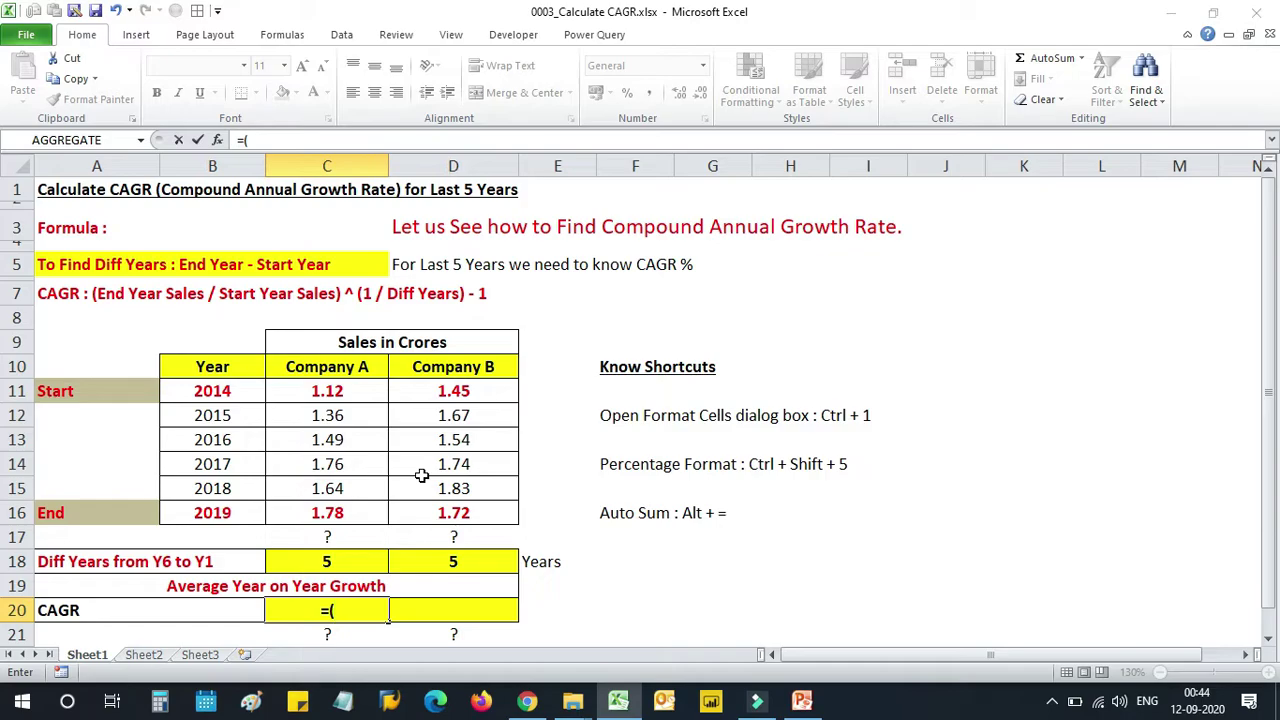
Step: Complete =(C16/C11)^(1/C18)-1 in C20, giving Company A's CAGR of 0.0970853
left_click(360, 512)
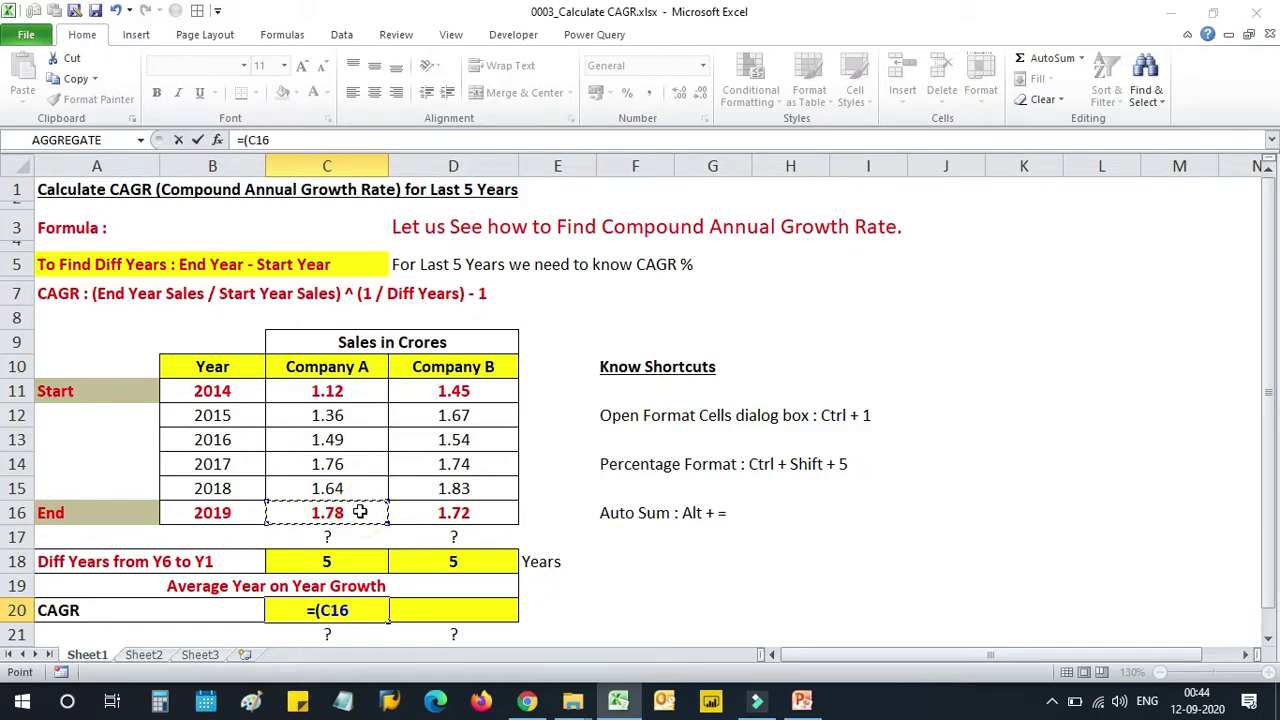
type("/")
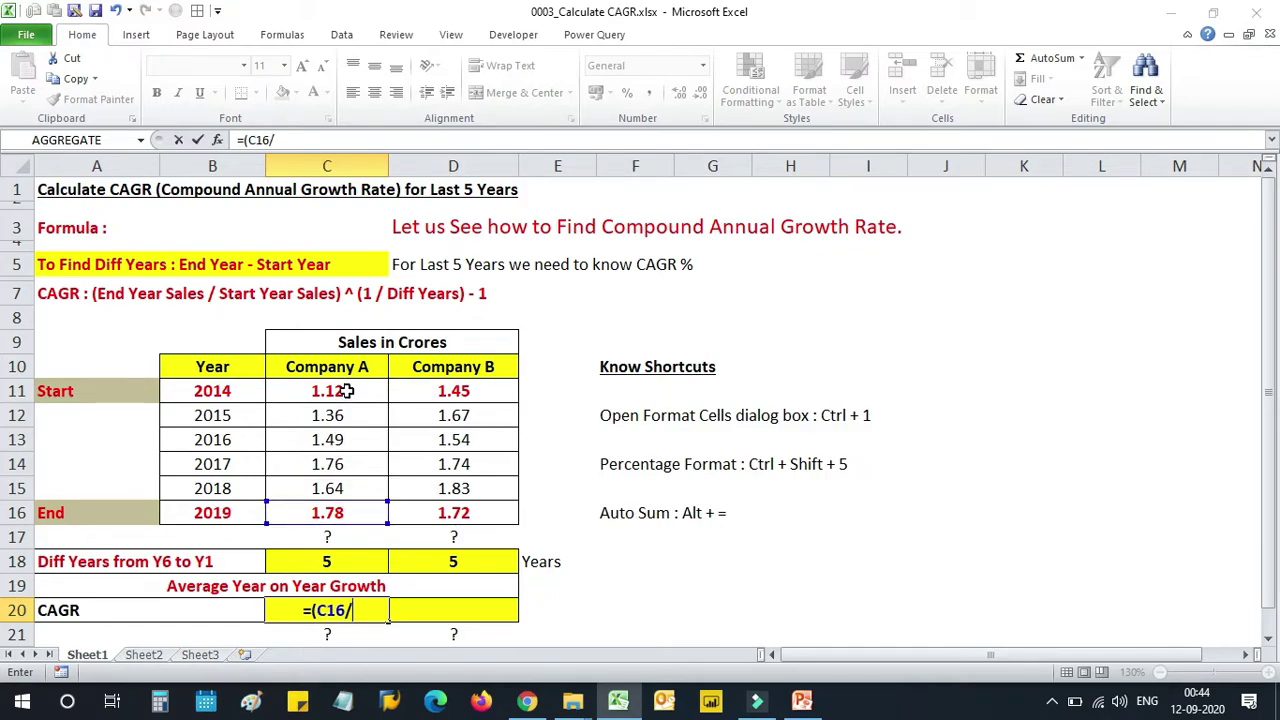
left_click(345, 391)
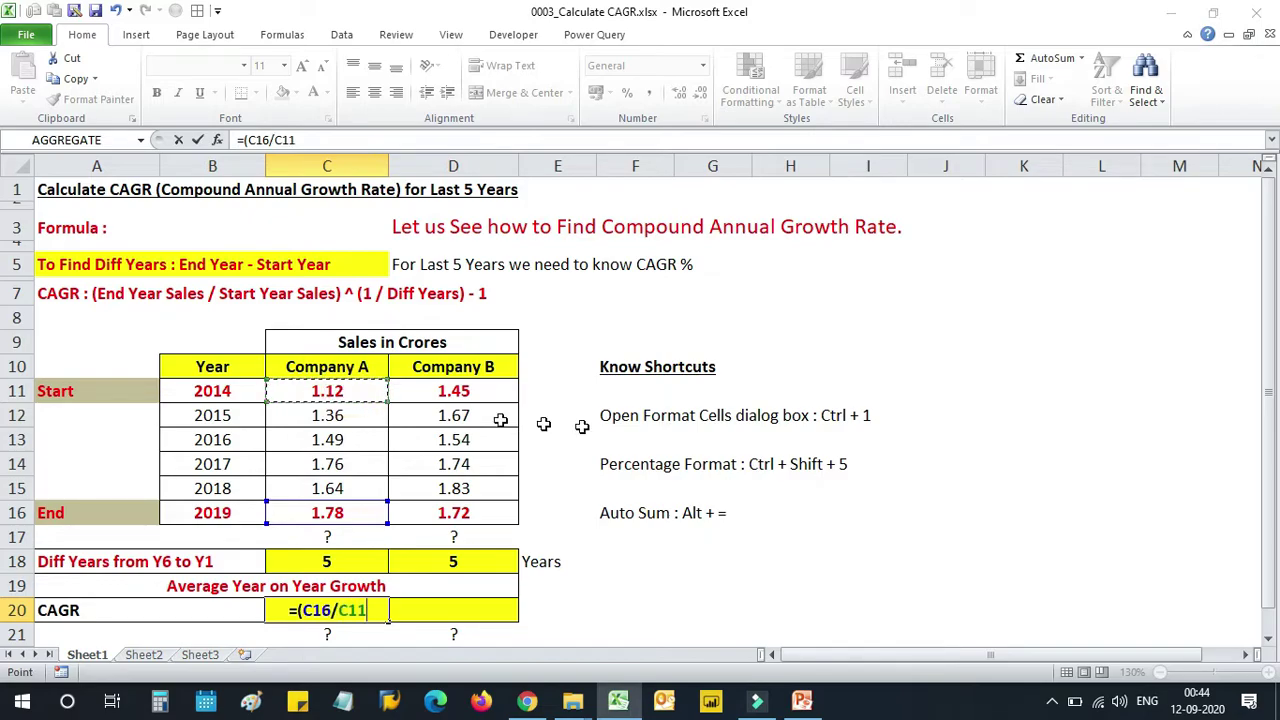
type(")")
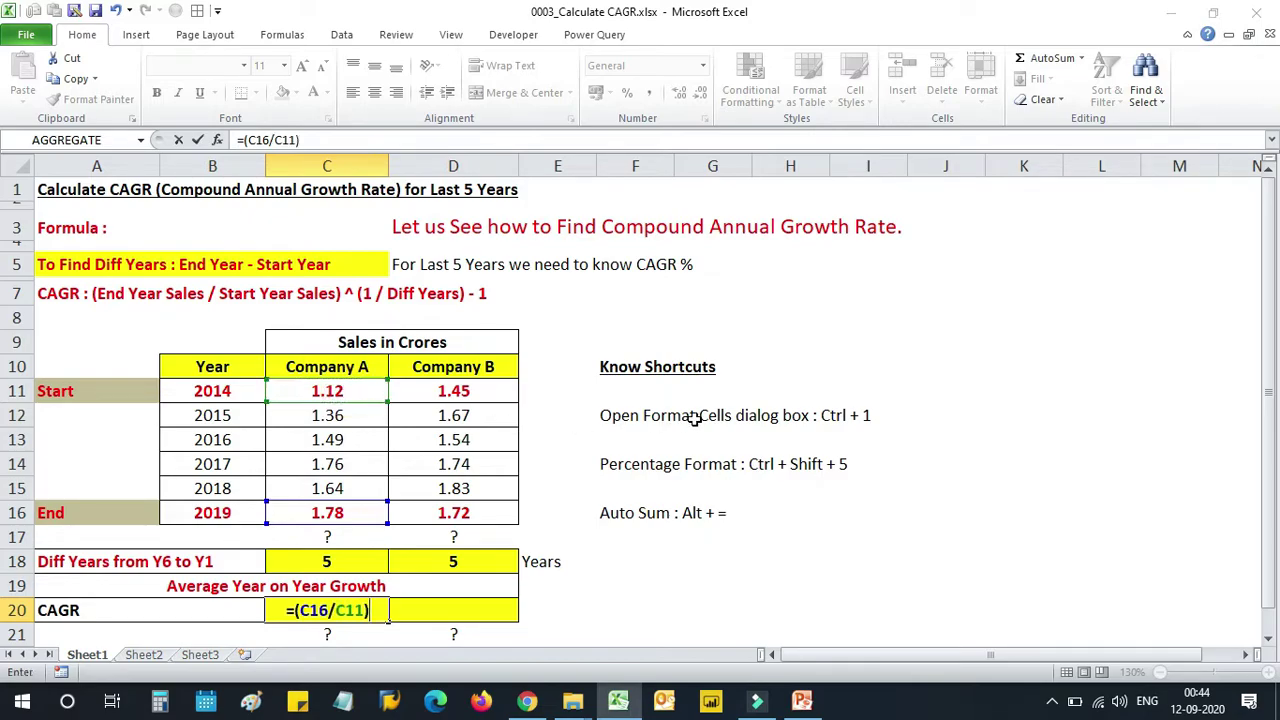
type("^")
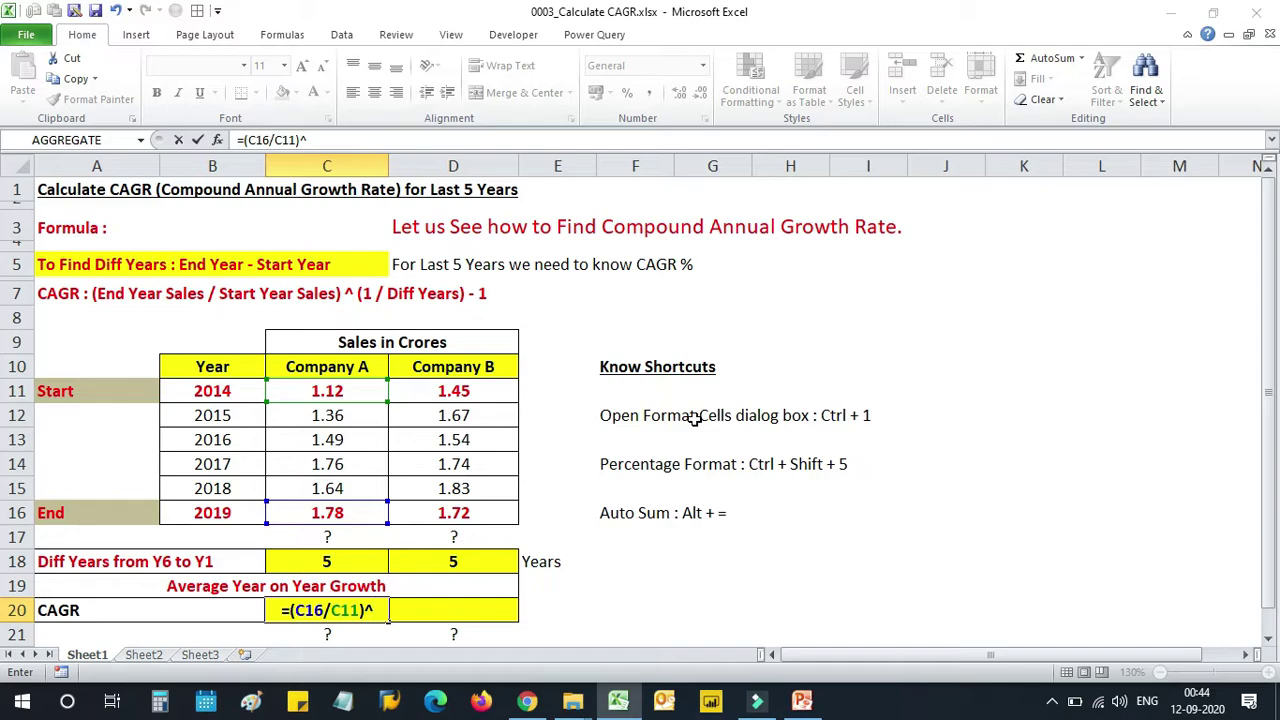
type("(1")
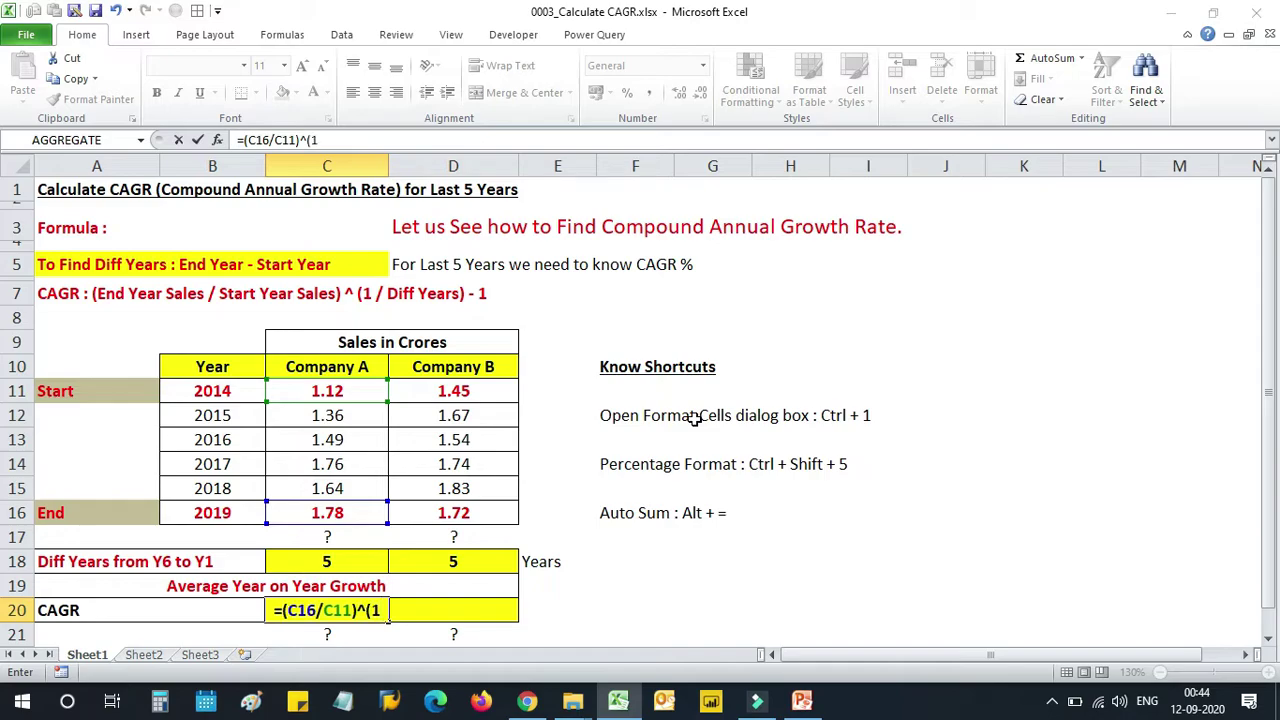
type("/")
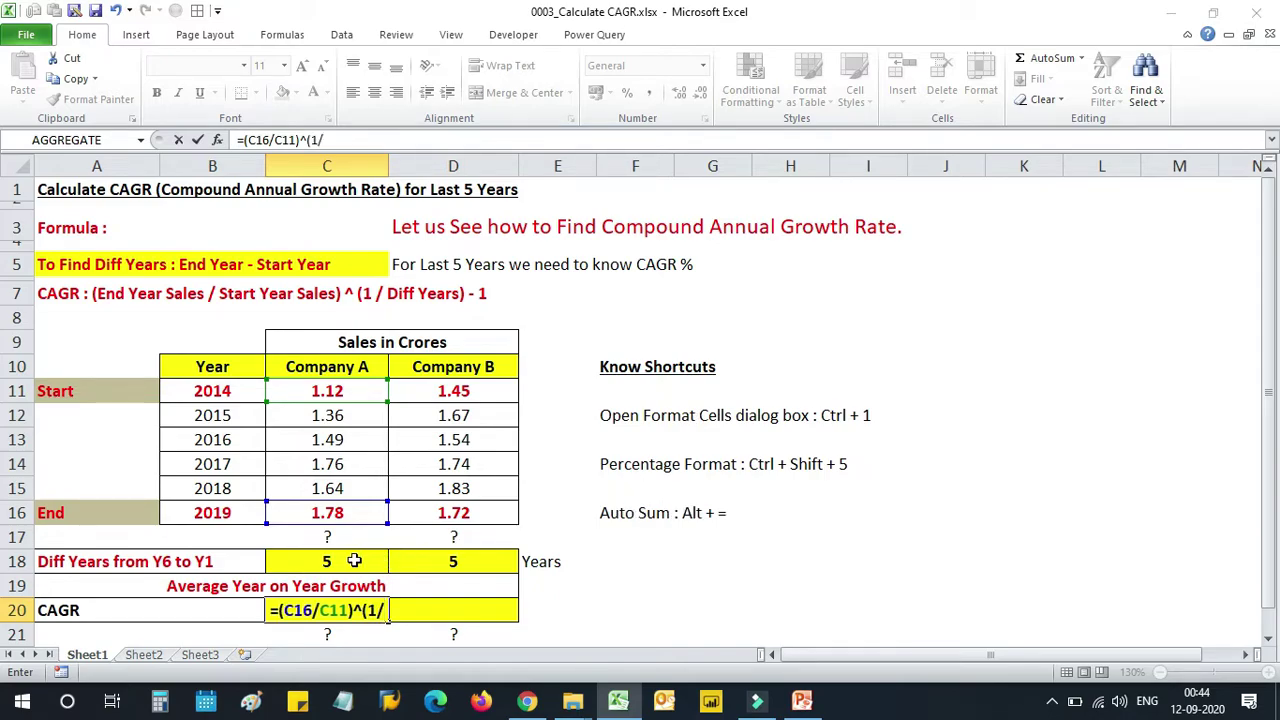
left_click(354, 561)
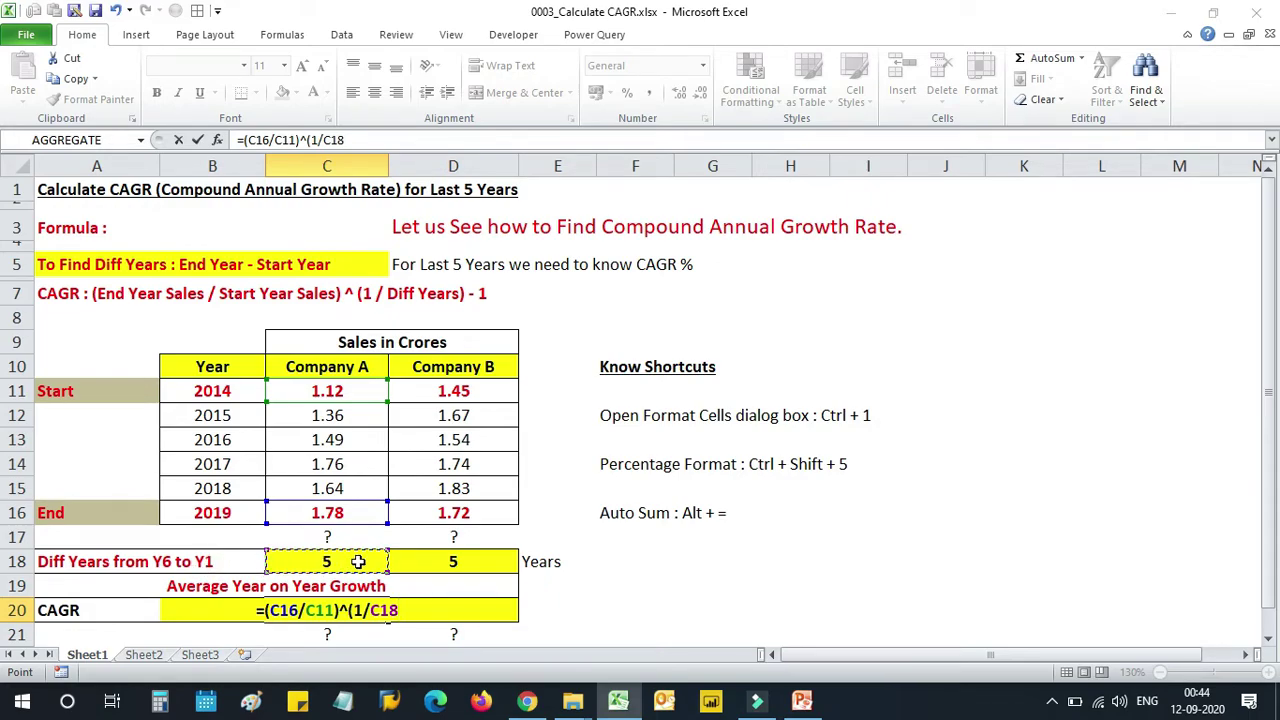
type(")-1")
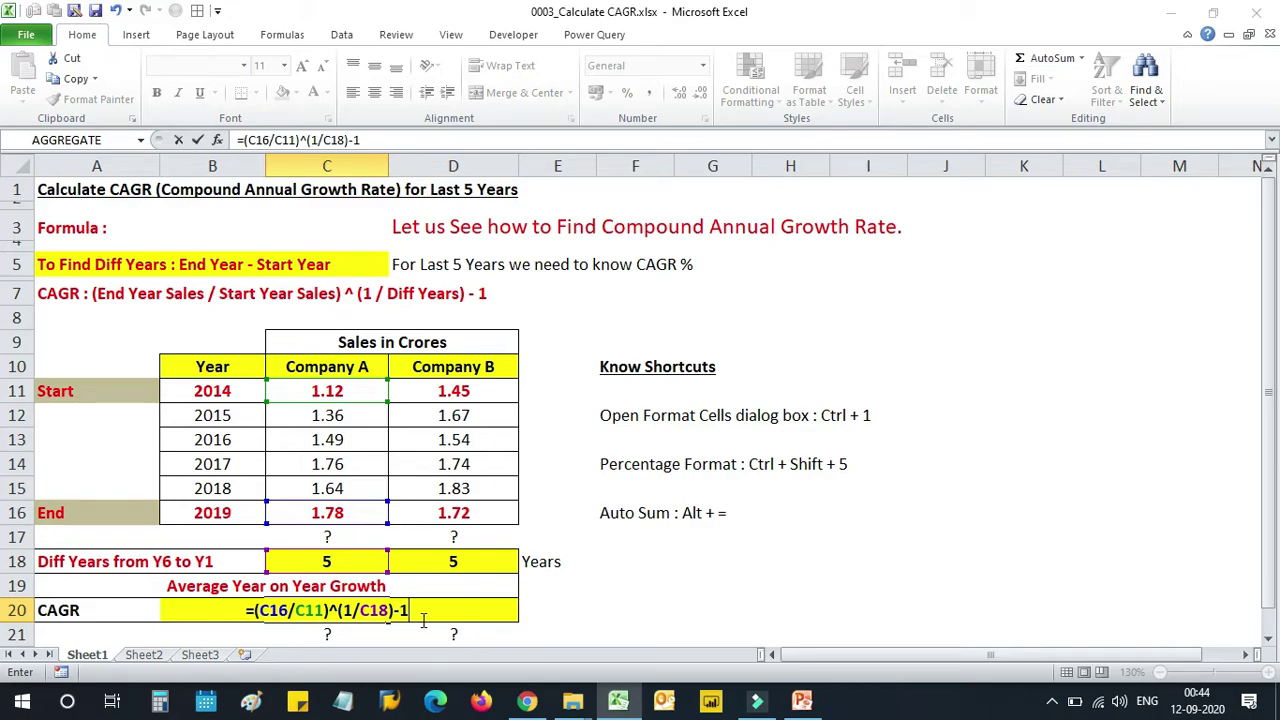
key("Return")
Step: Copy Company A's CAGR formula from C20 into D20
key("Up")
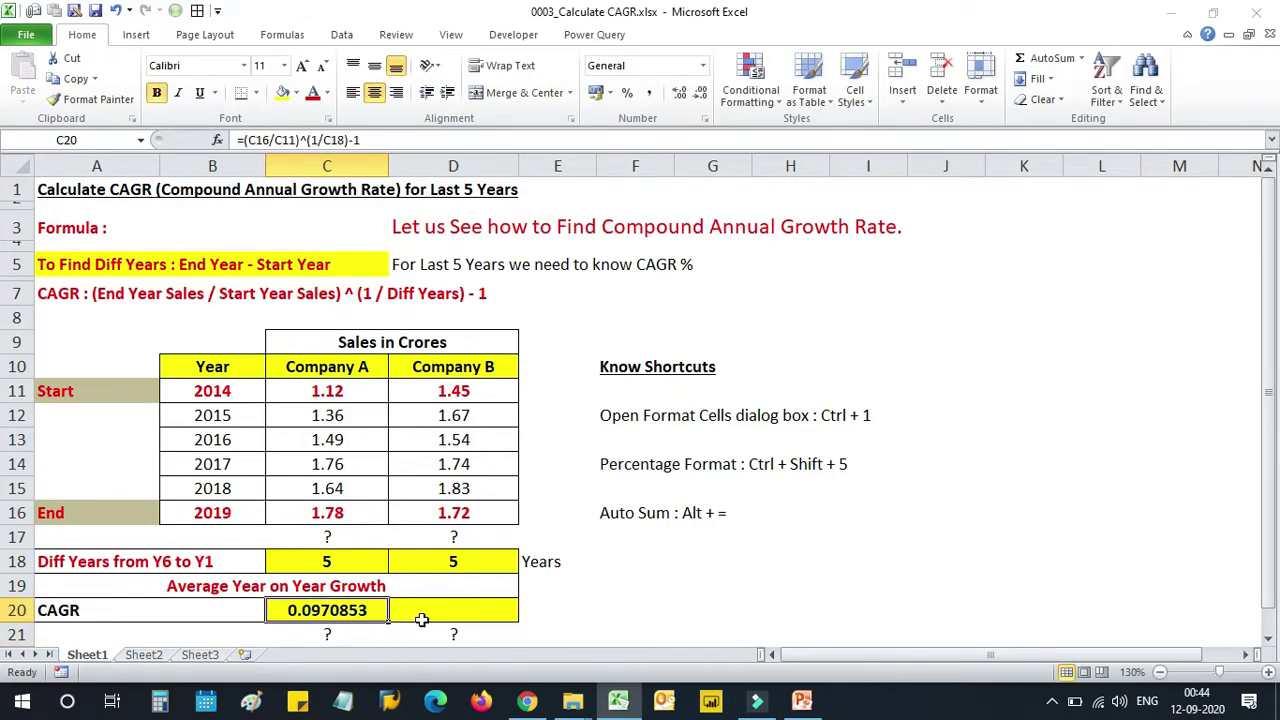
key("ctrl+c")
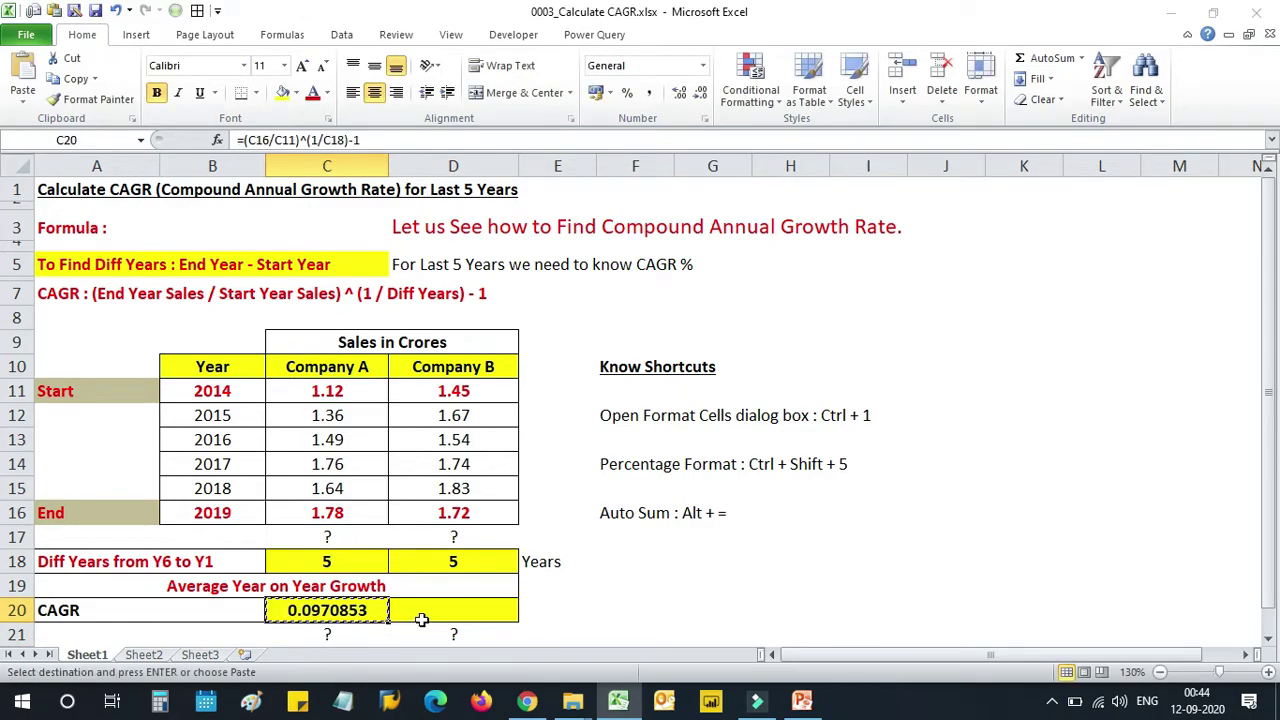
left_click(422, 620, "shift")
key("ctrl+v")
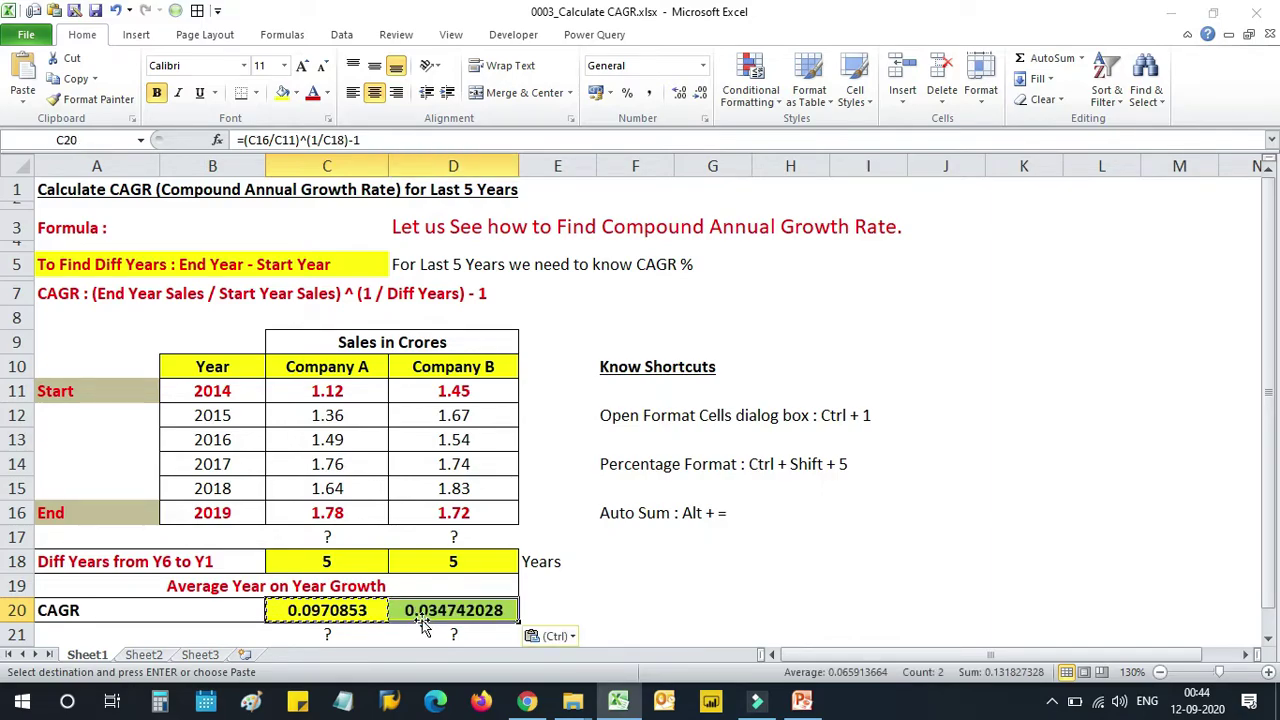
Step: Format C20:D20 as 2-decimal percentages, showing 9.71% and 3.47%
key("Left")
key("Left")
key("Right")
key("Right")
key("shift+Right")
key("ctrl+shift+5")
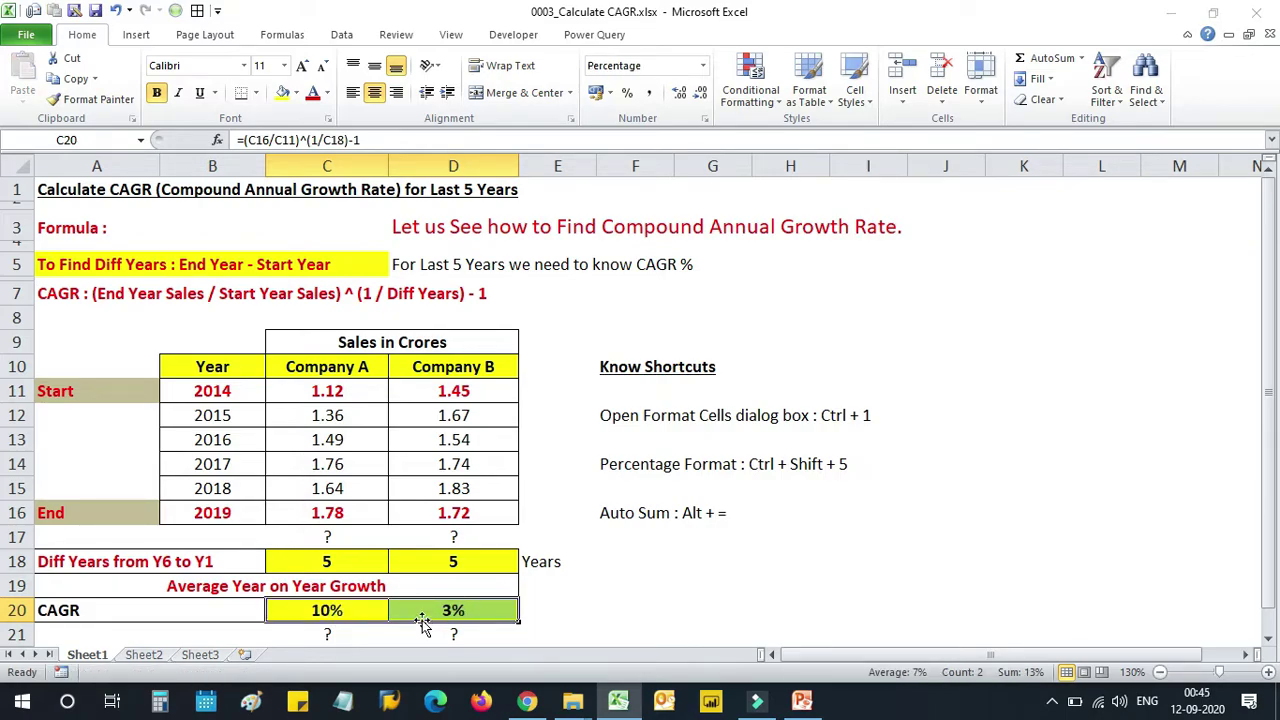
key("ctrl+1")
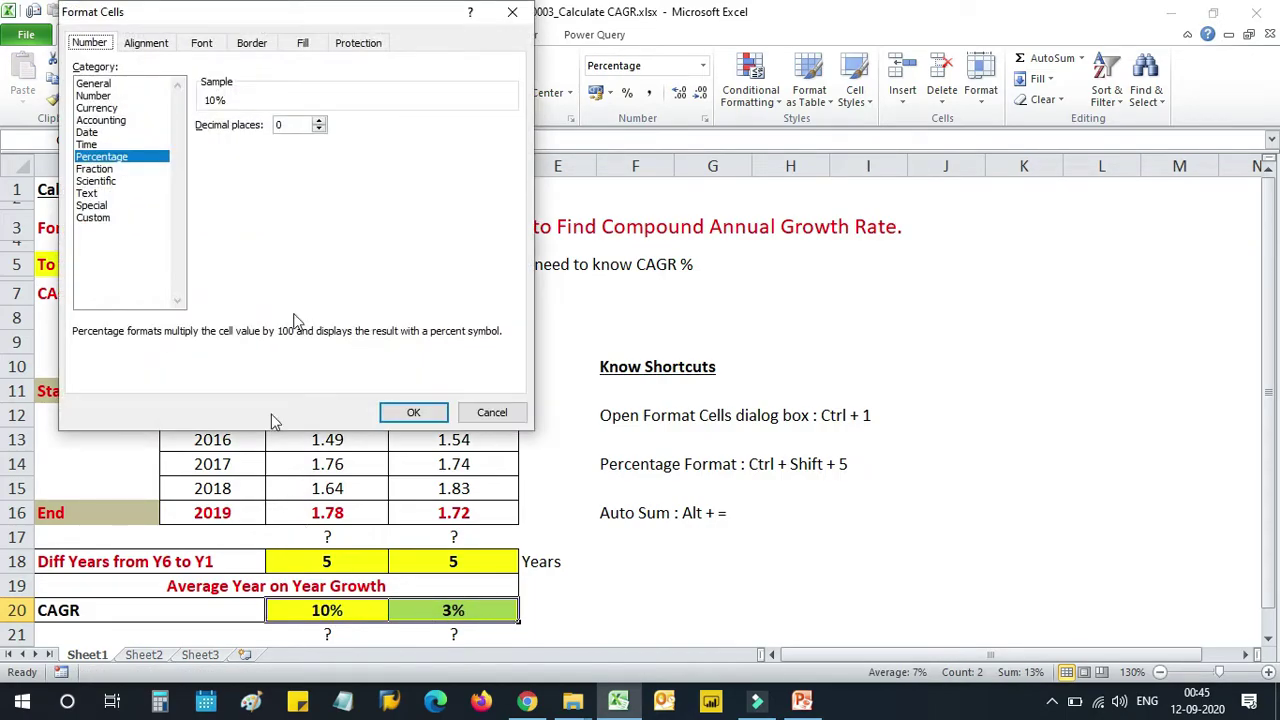
left_click(296, 123)
type("2")
key("Return")
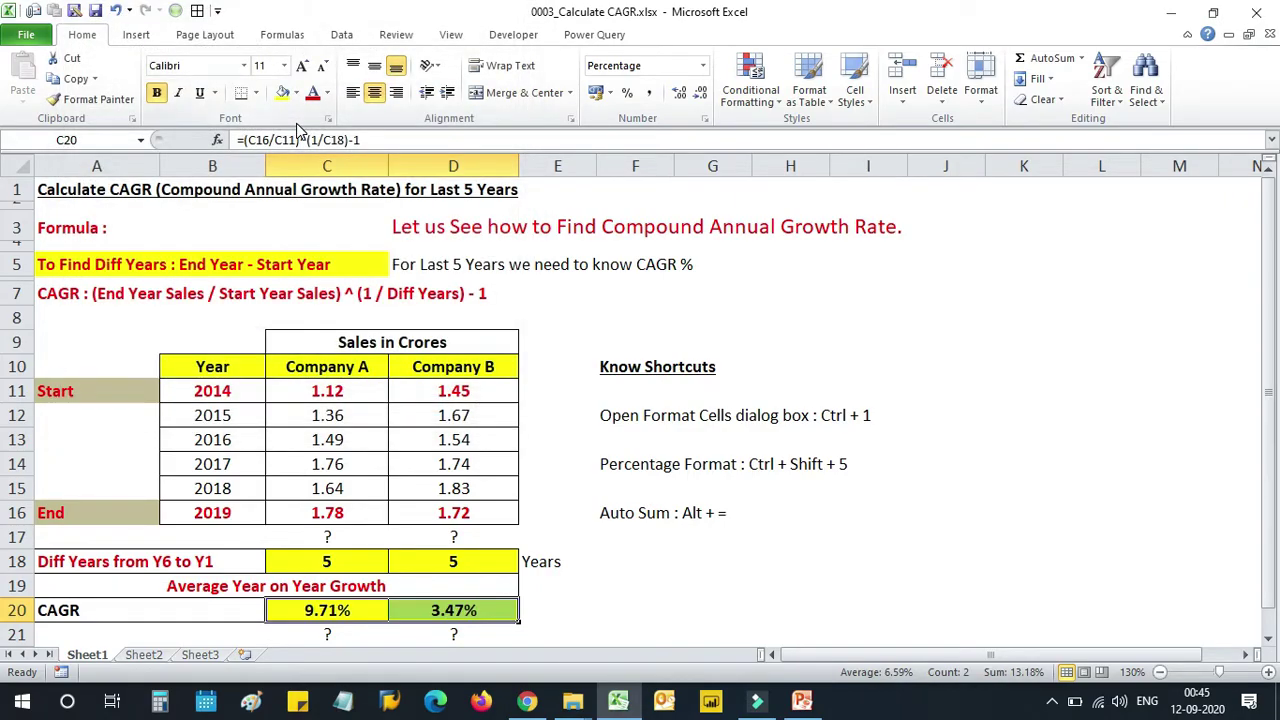
Step: Check both CAGR formulas and begin typing 'Company A' in C22
key("Right")
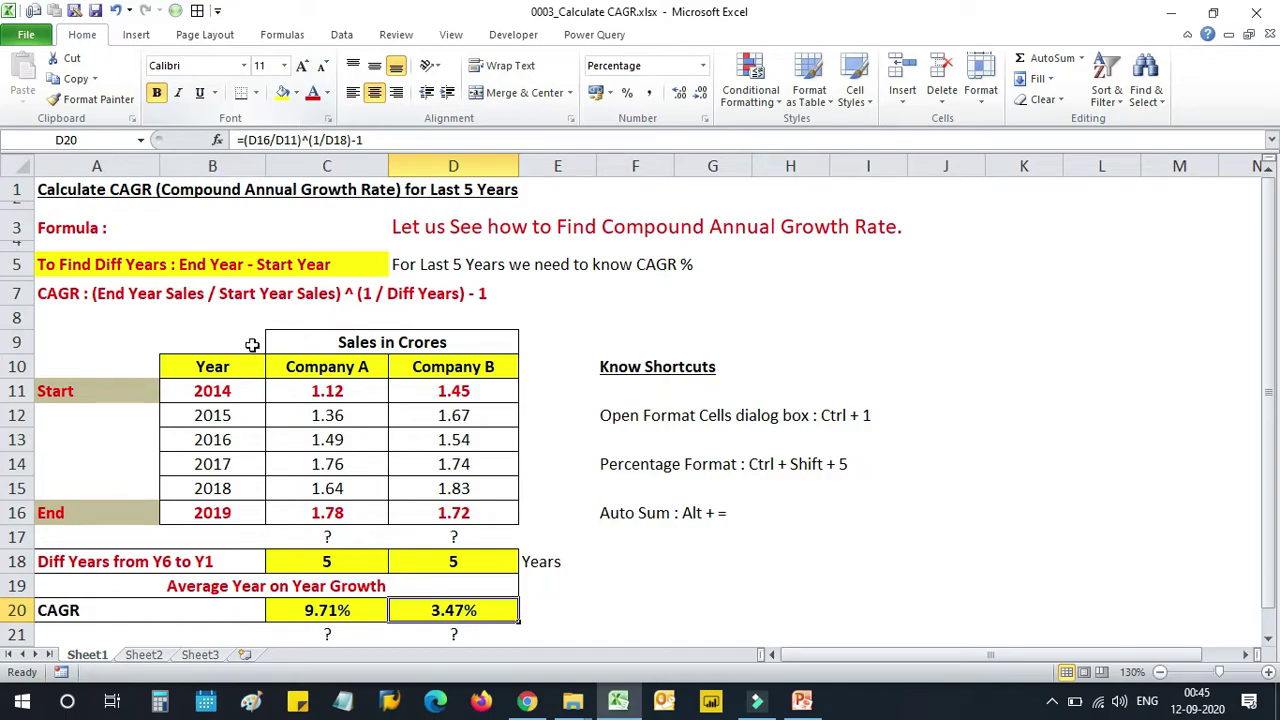
left_click(316, 615)
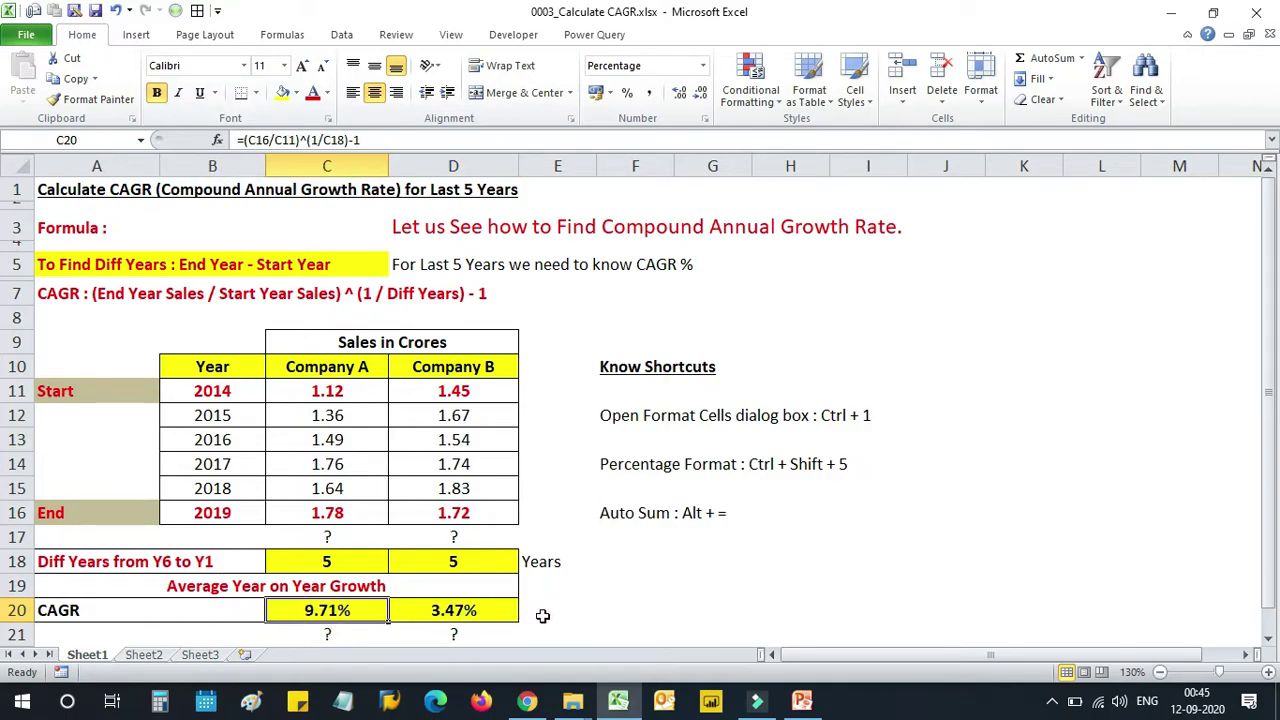
left_click(353, 634)
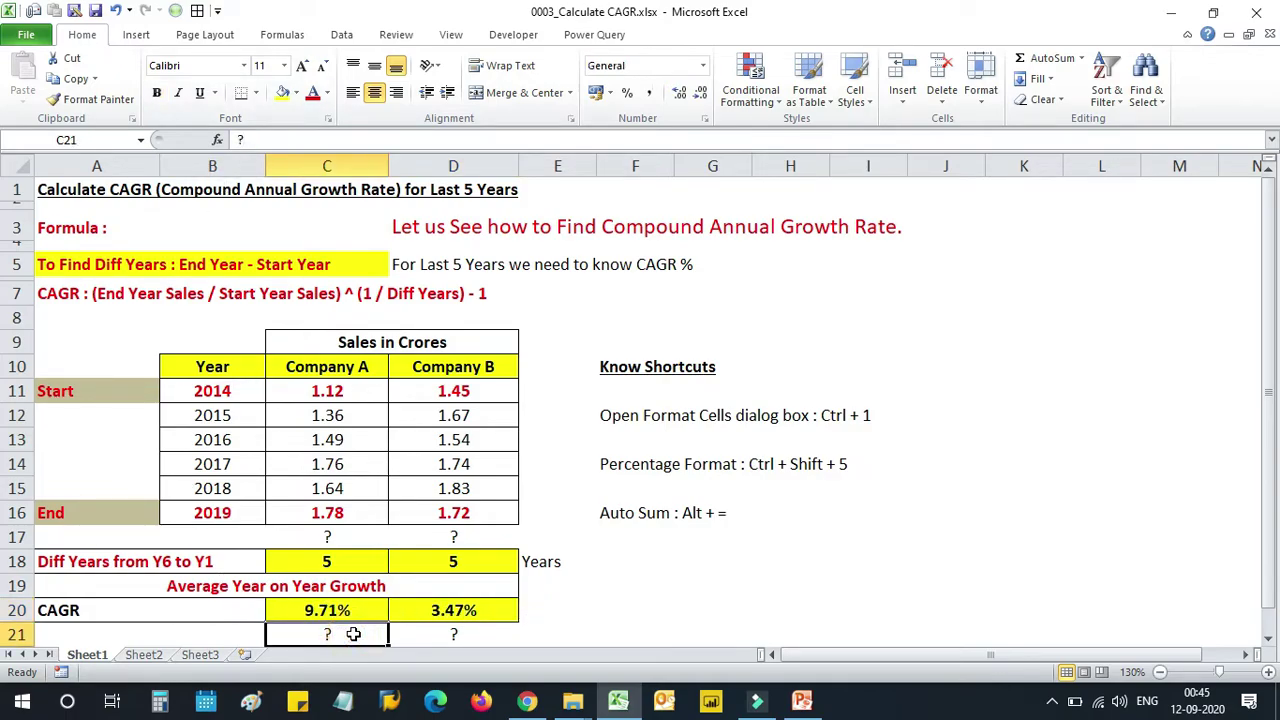
key("Down")
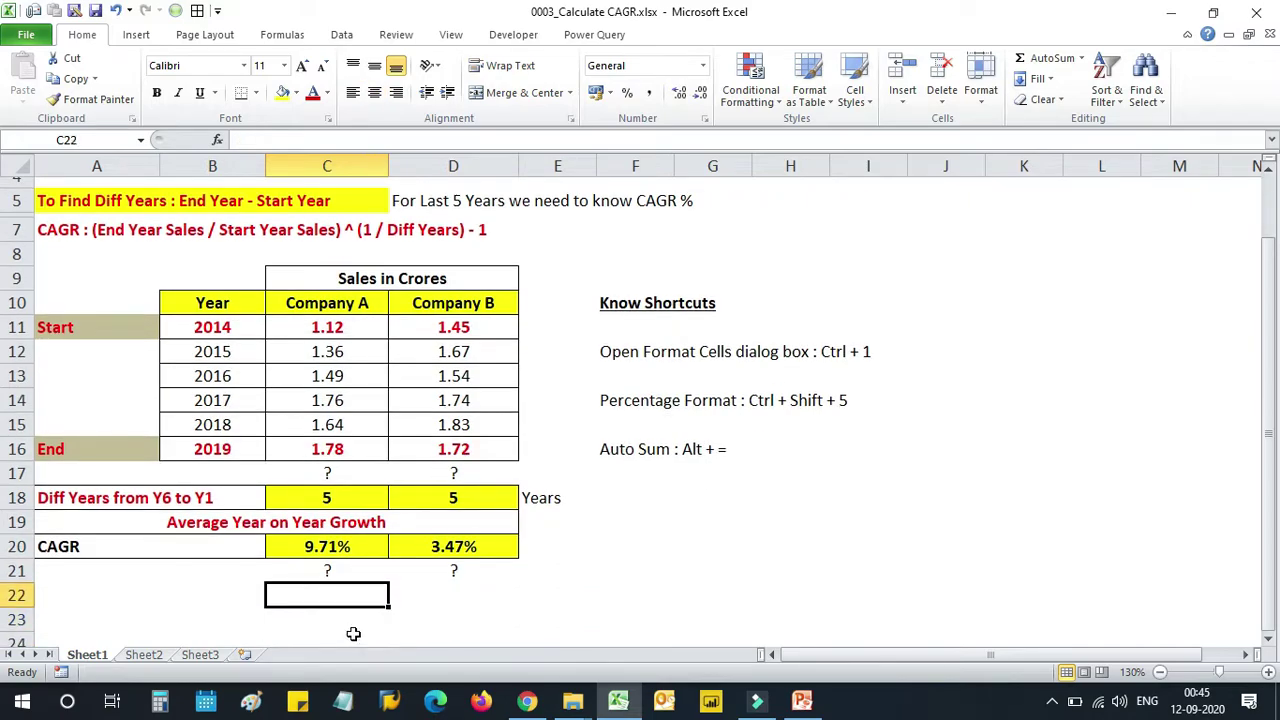
key("Left")
key("Right")
type("Com")
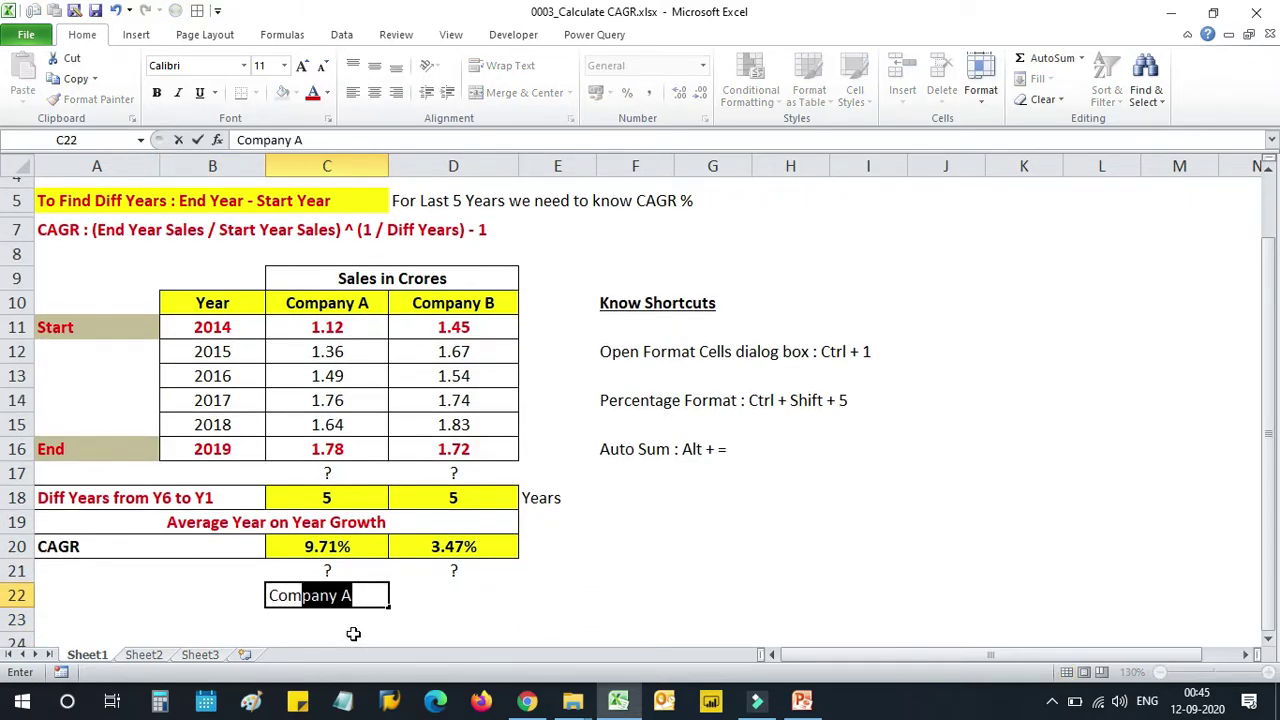
type("pa")
Step: Finish C22 as 'Company A was growing by 9.71% every year for Last 5 Years'
key("F2")
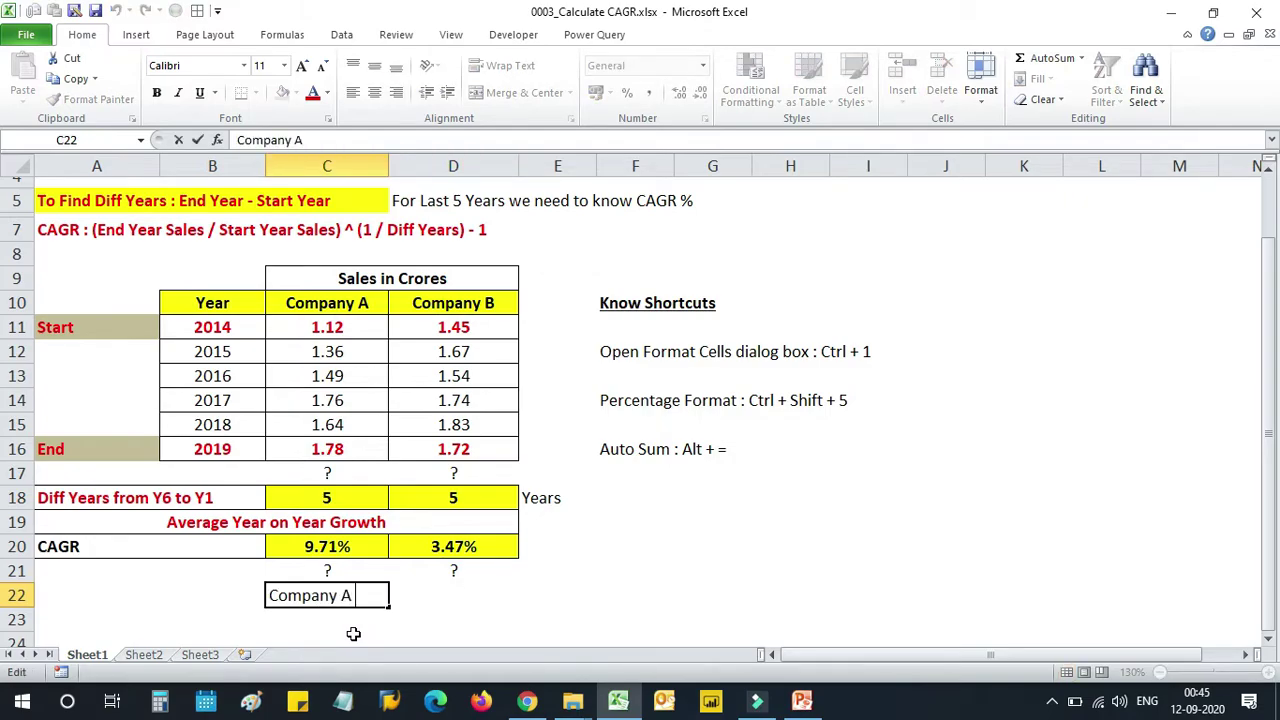
type("was ")
type("grow")
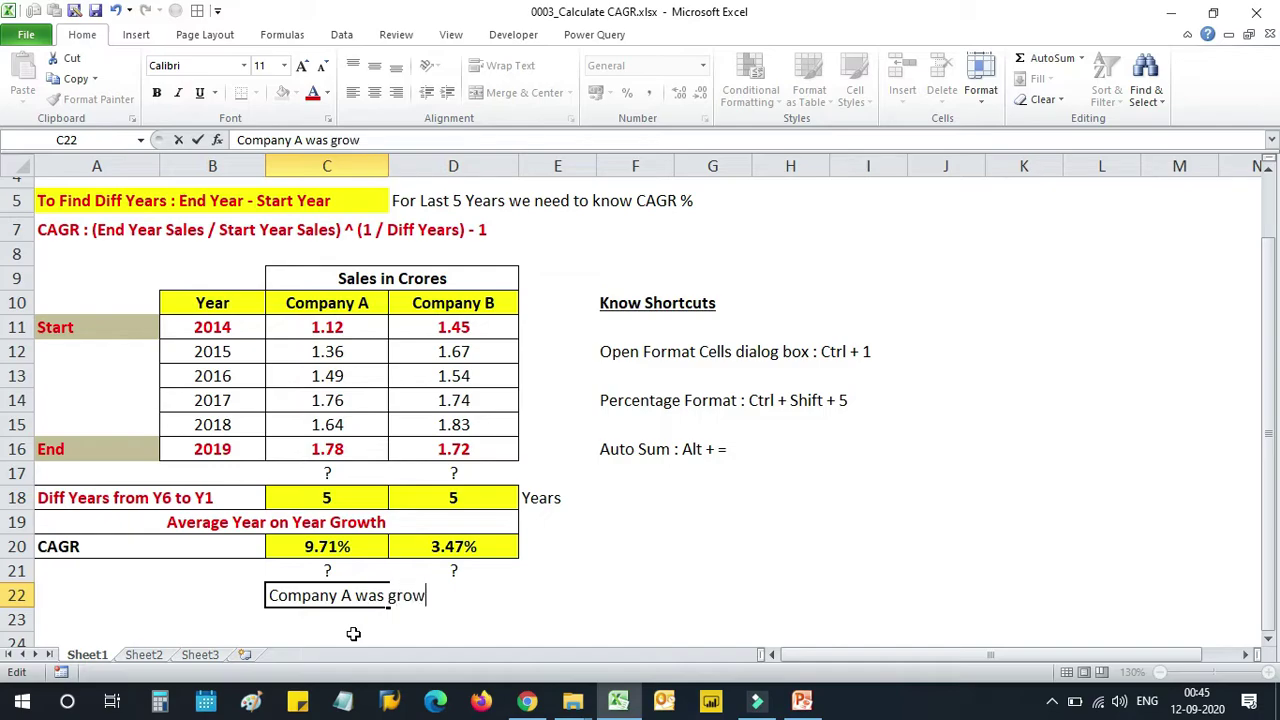
type("ing by ")
type("9.71")
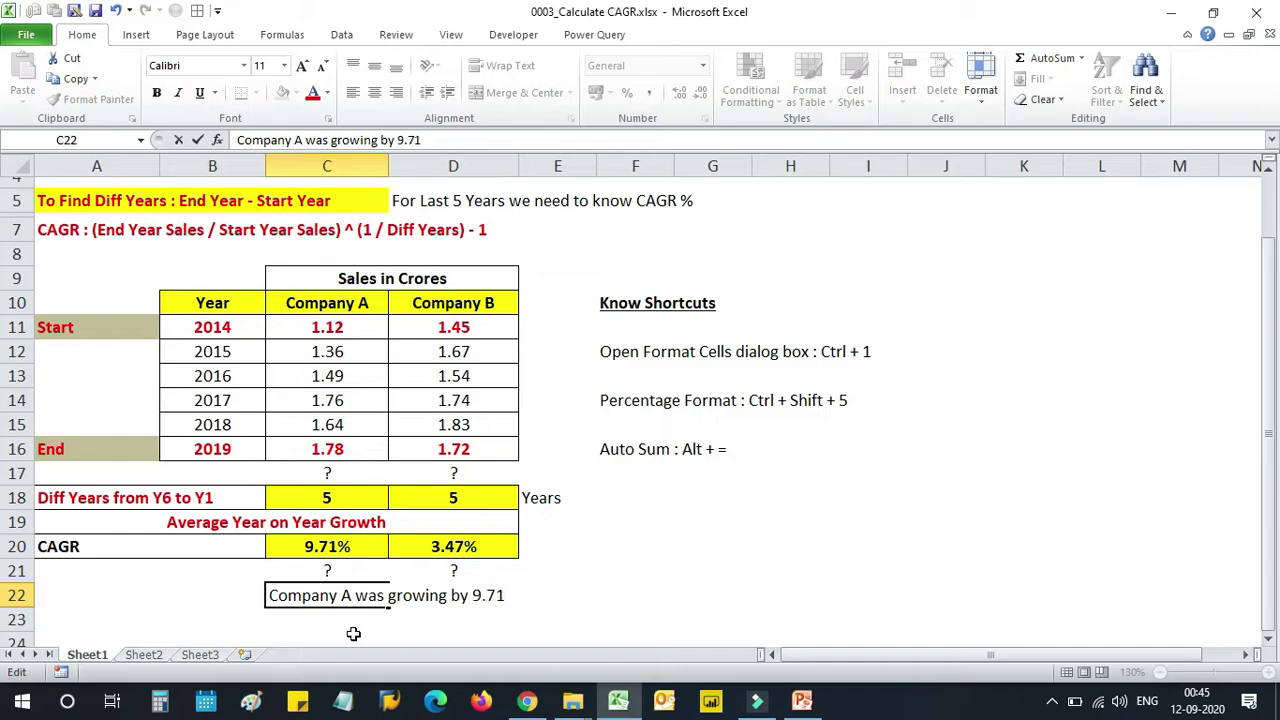
type("% ")
type("ever")
type("y ")
type("year f")
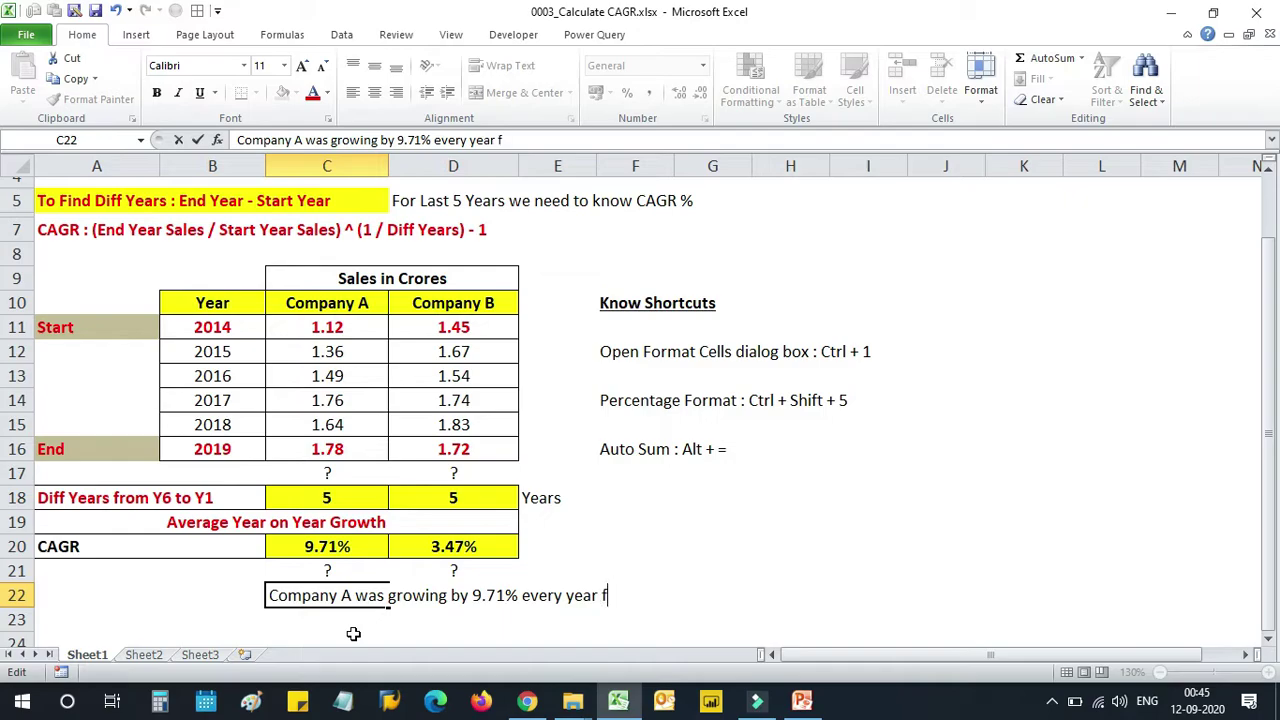
type("or Last")
type(" 5")
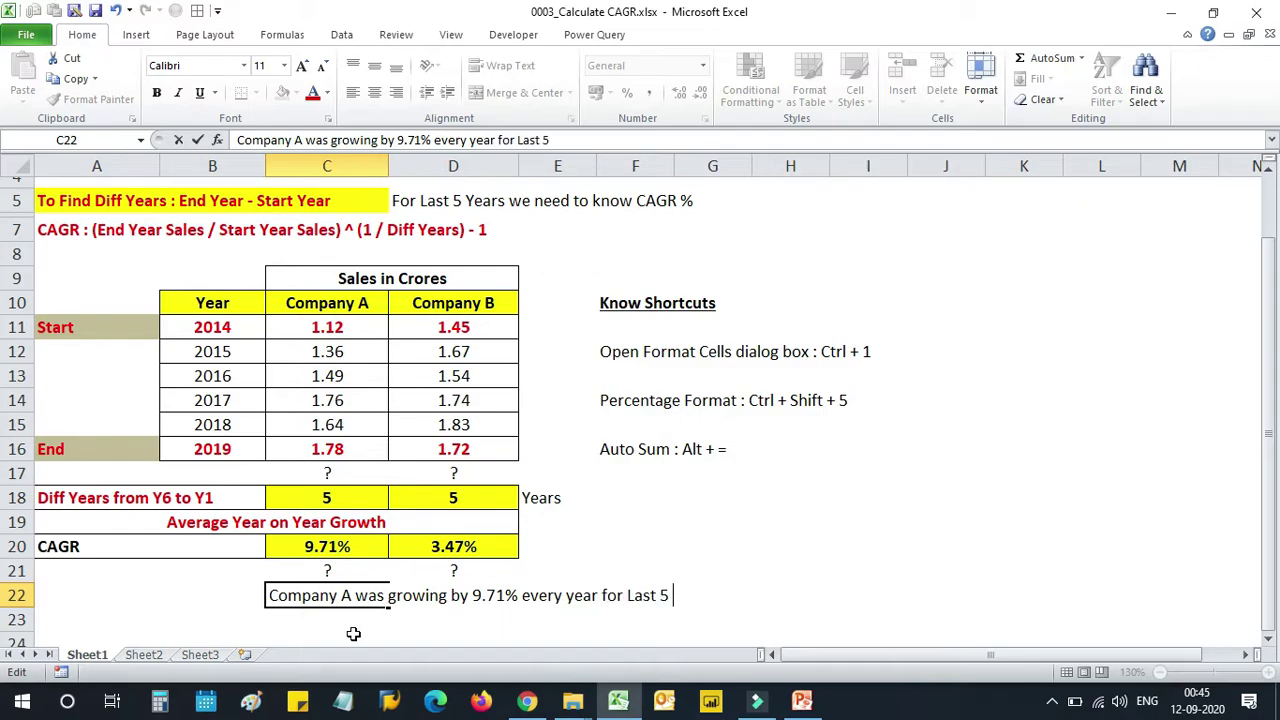
type(" Years")
key("Return")
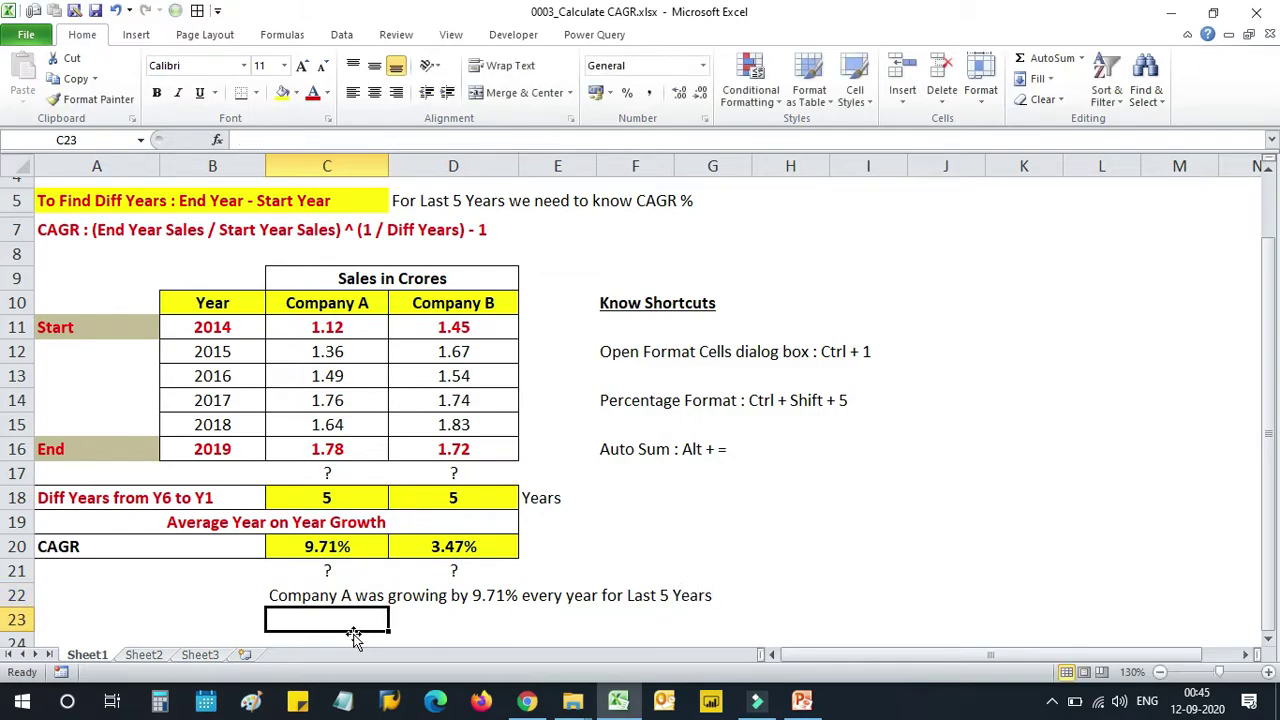
Step: Fix the typo and finish C23 as "Company B was growing at 3.47%"
type("Company ")
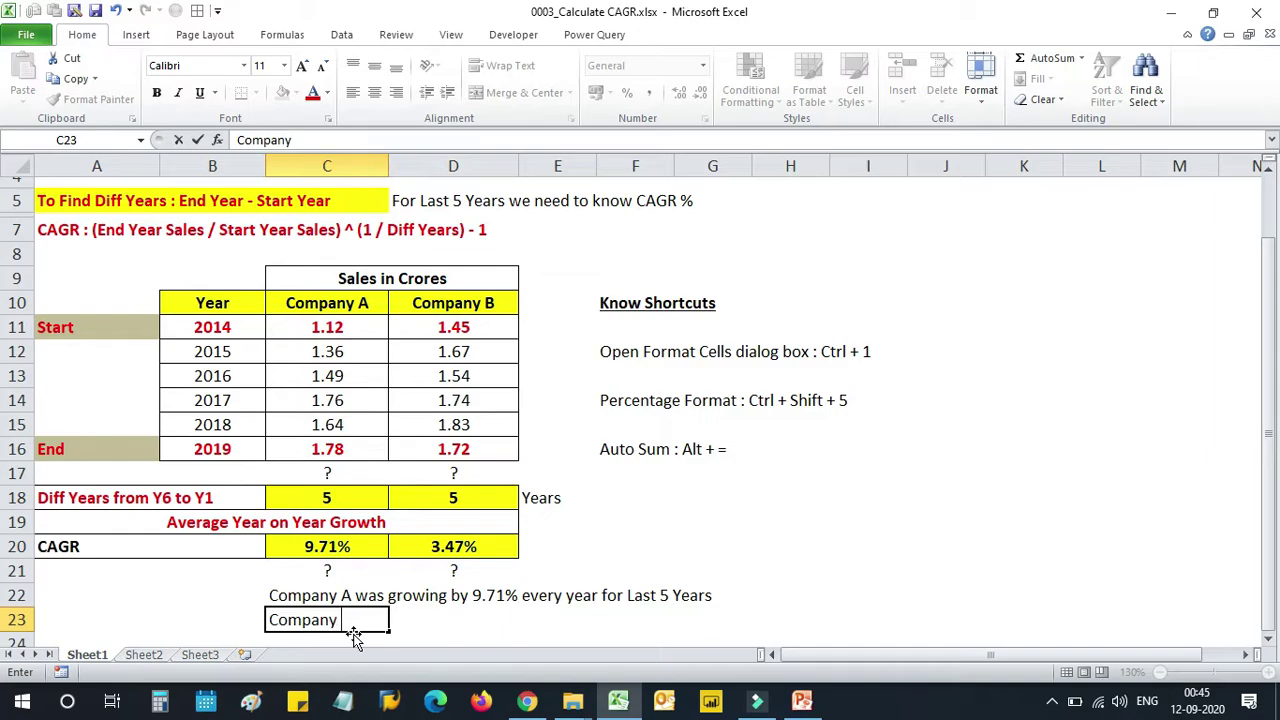
type("B was")
type(" grwoi")
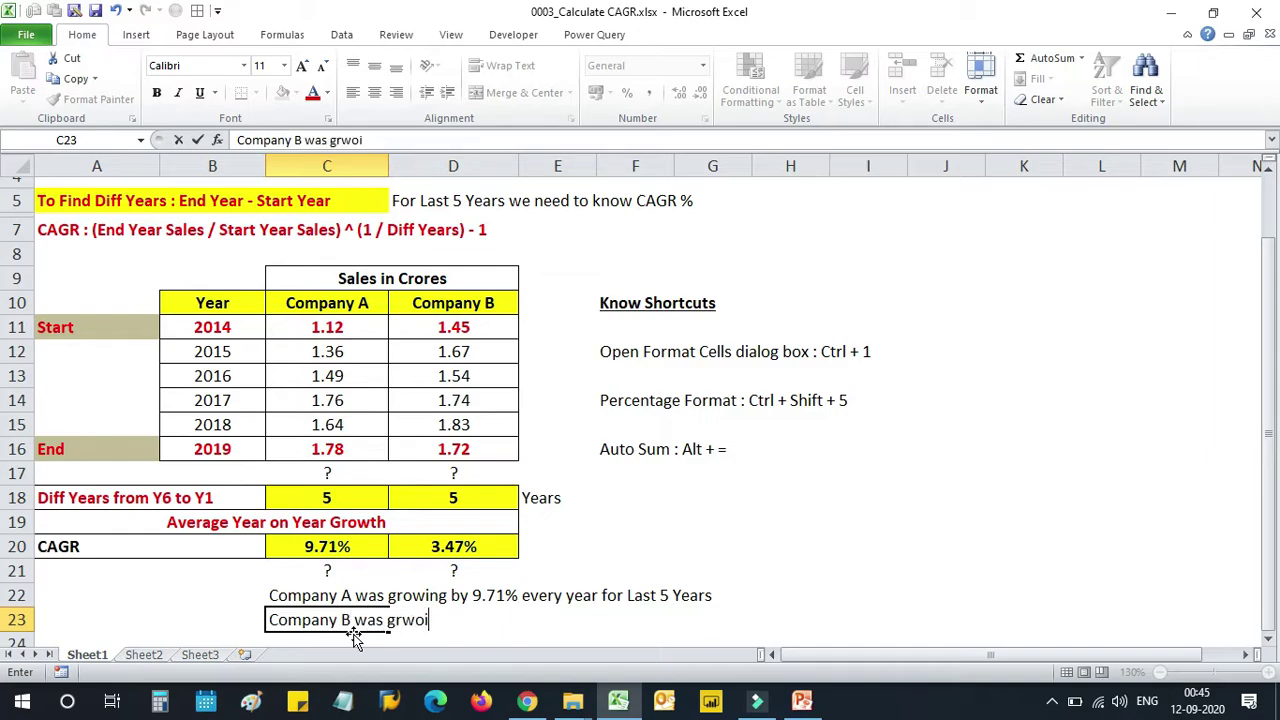
type("ng")
key("BackSpace")
key("BackSpace")
key("BackSpace")
key("BackSpace")
key("BackSpace")
type("owing ")
type("at ")
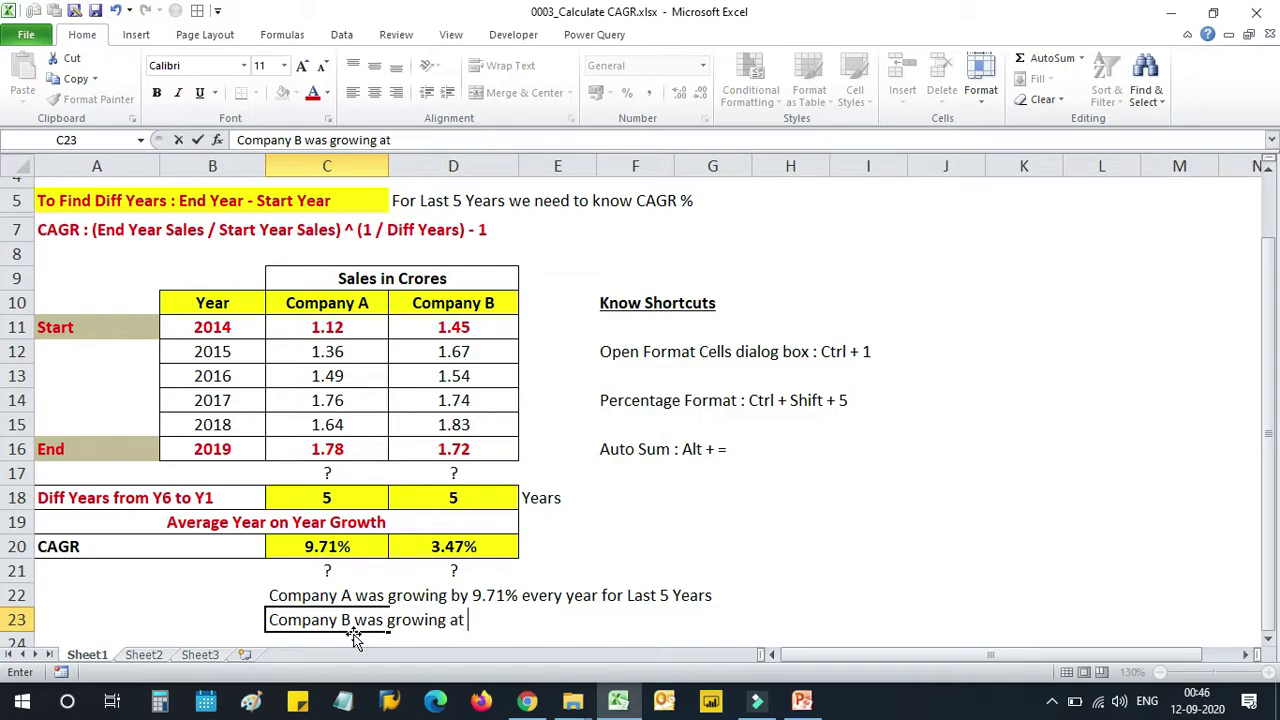
type("3.4")
type("7%")
key("Return")
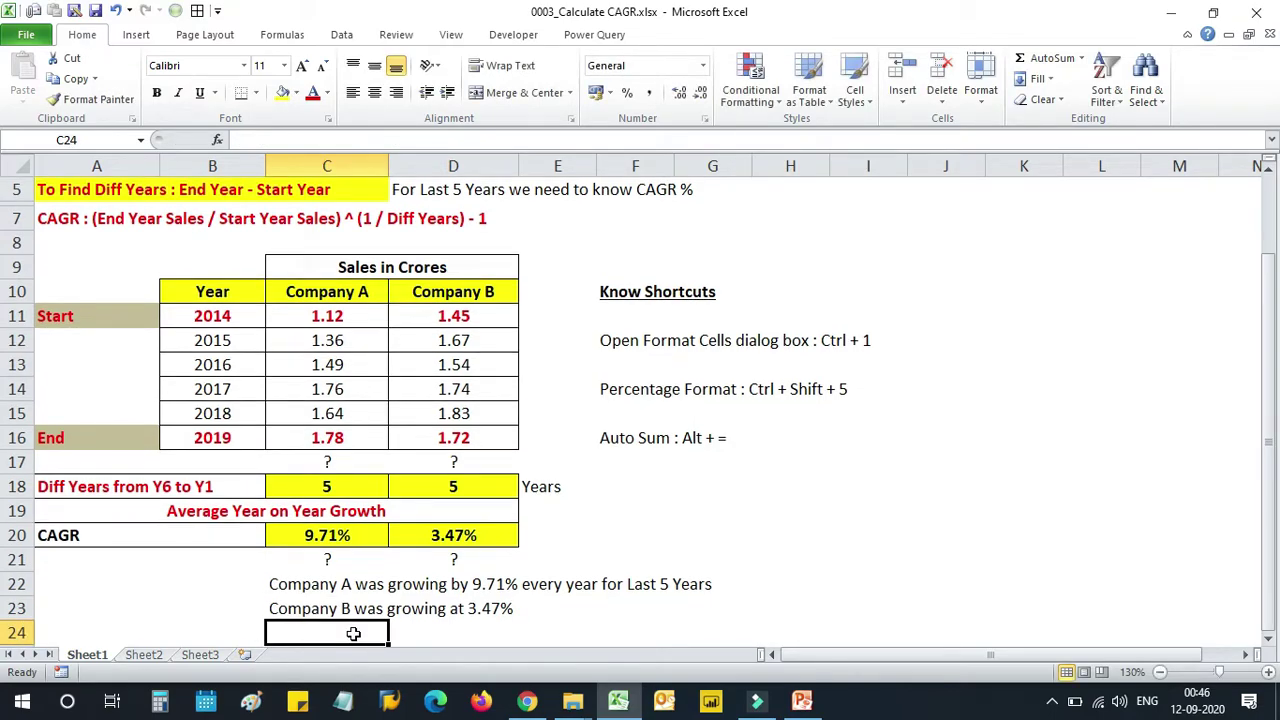
Step: Review the Company A and Company B interpretation sentences, then select an empty cell beside the table
left_click(341, 585)
left_click(343, 610)
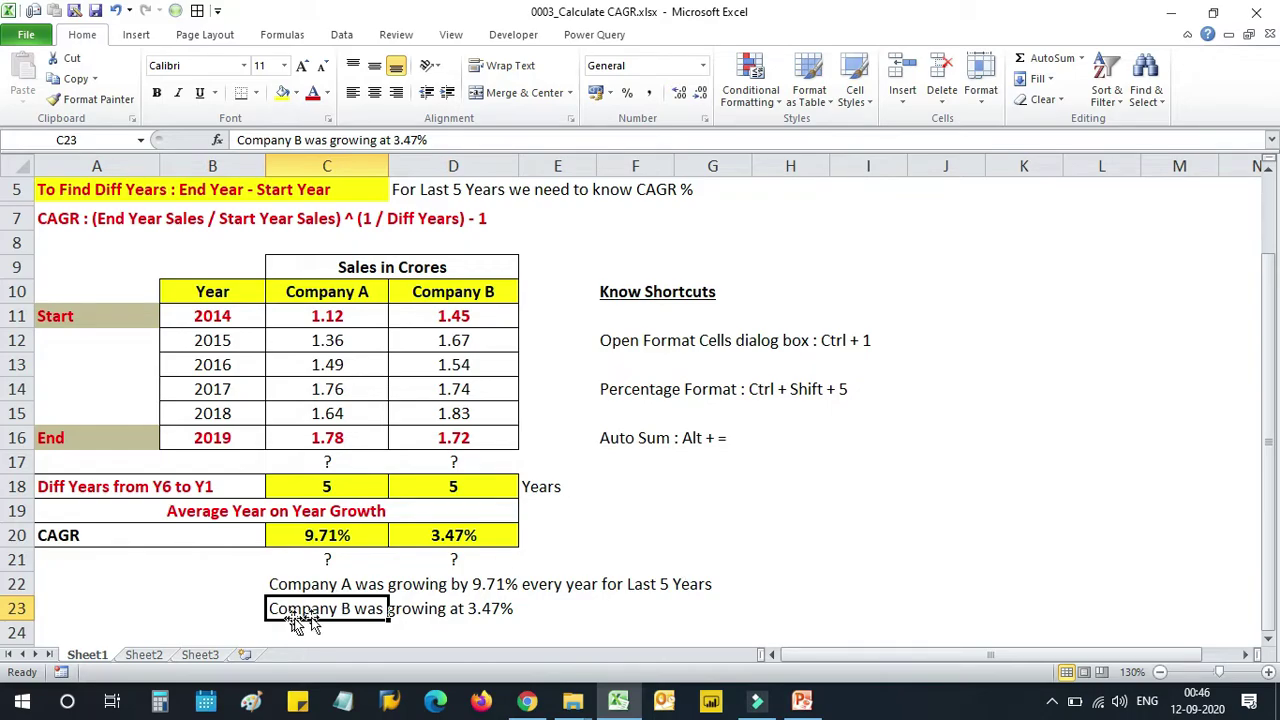
left_click(632, 504)
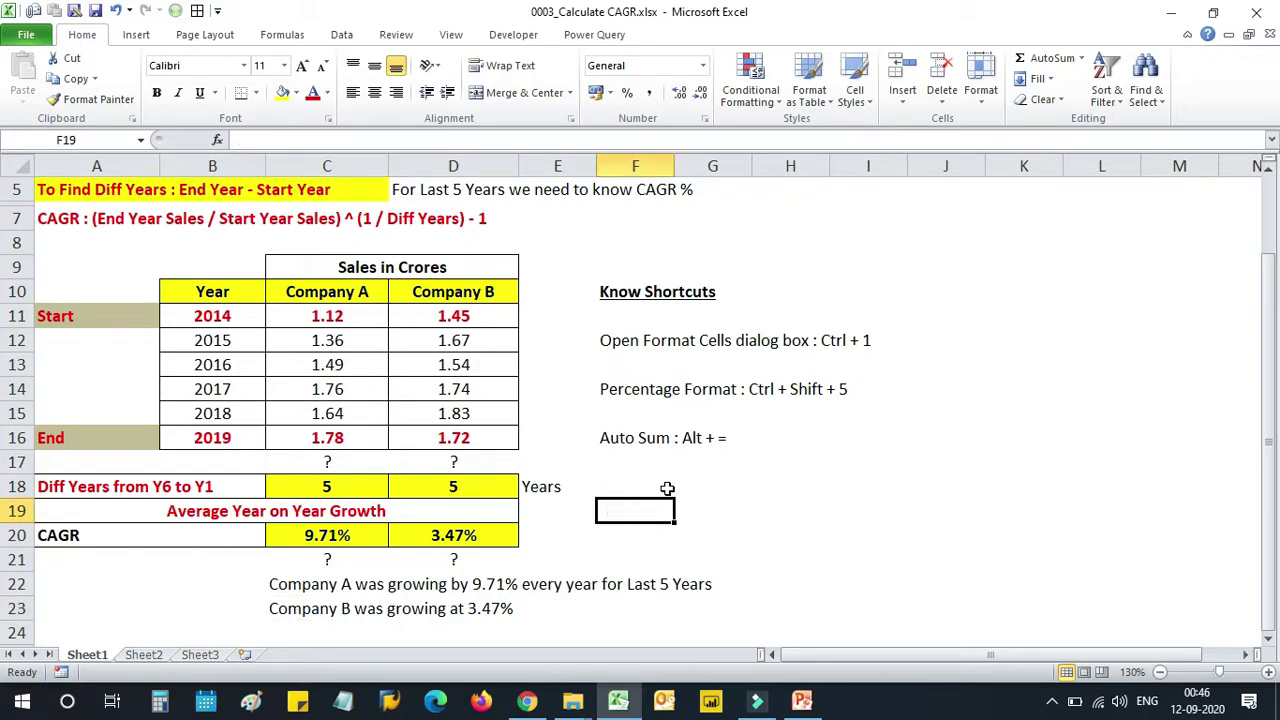
Step: Enter "You can download this file. Link given in the video description" in G18, then move to F20
left_click(680, 484)
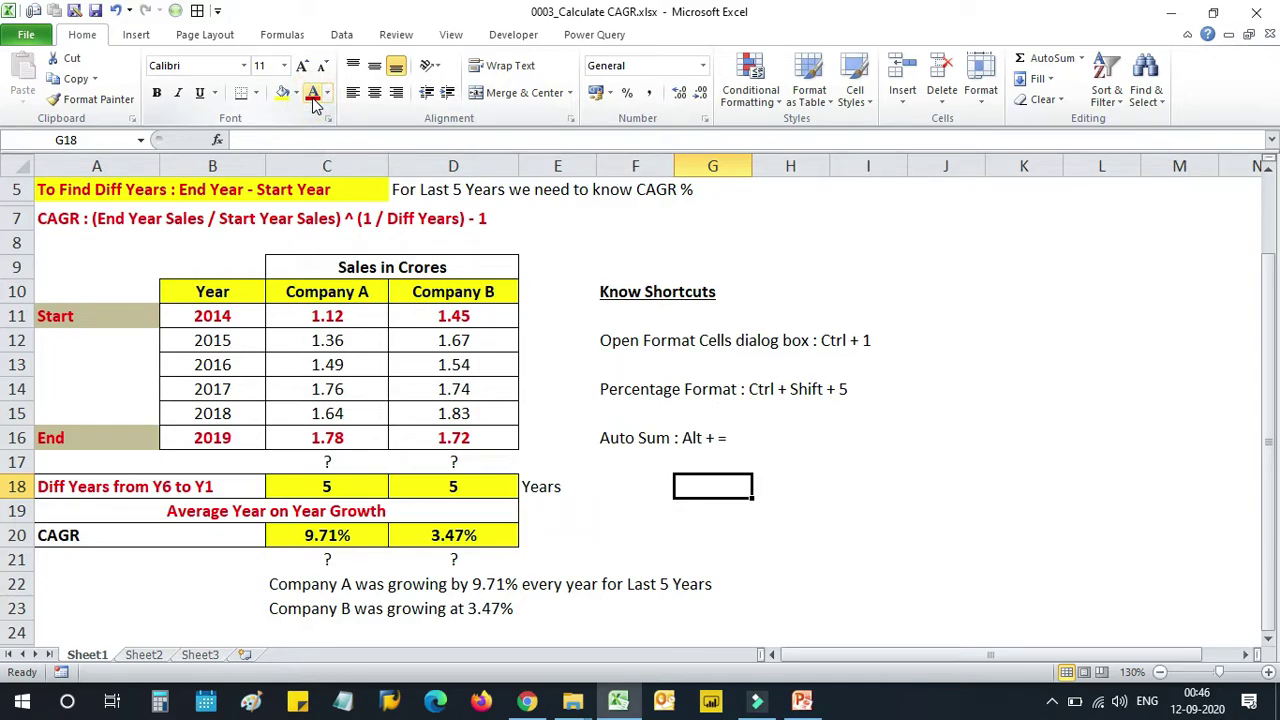
scroll(529, 291, "up", 2)
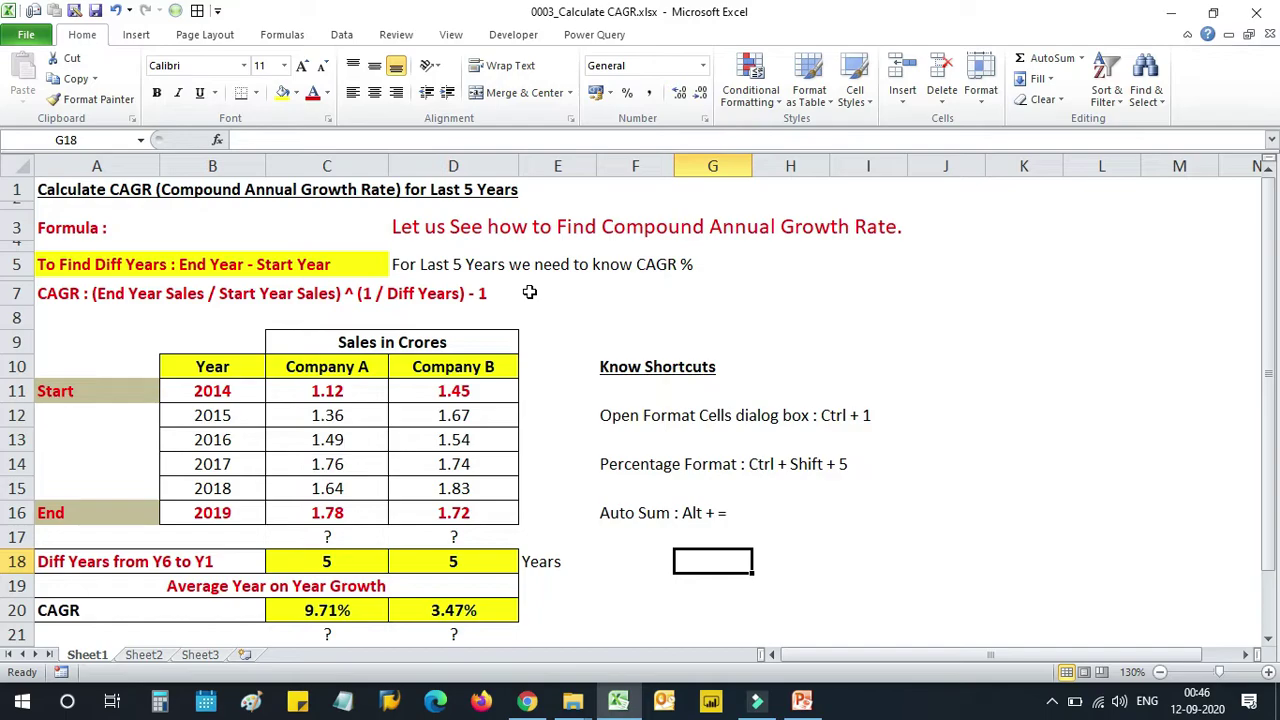
type("You can ")
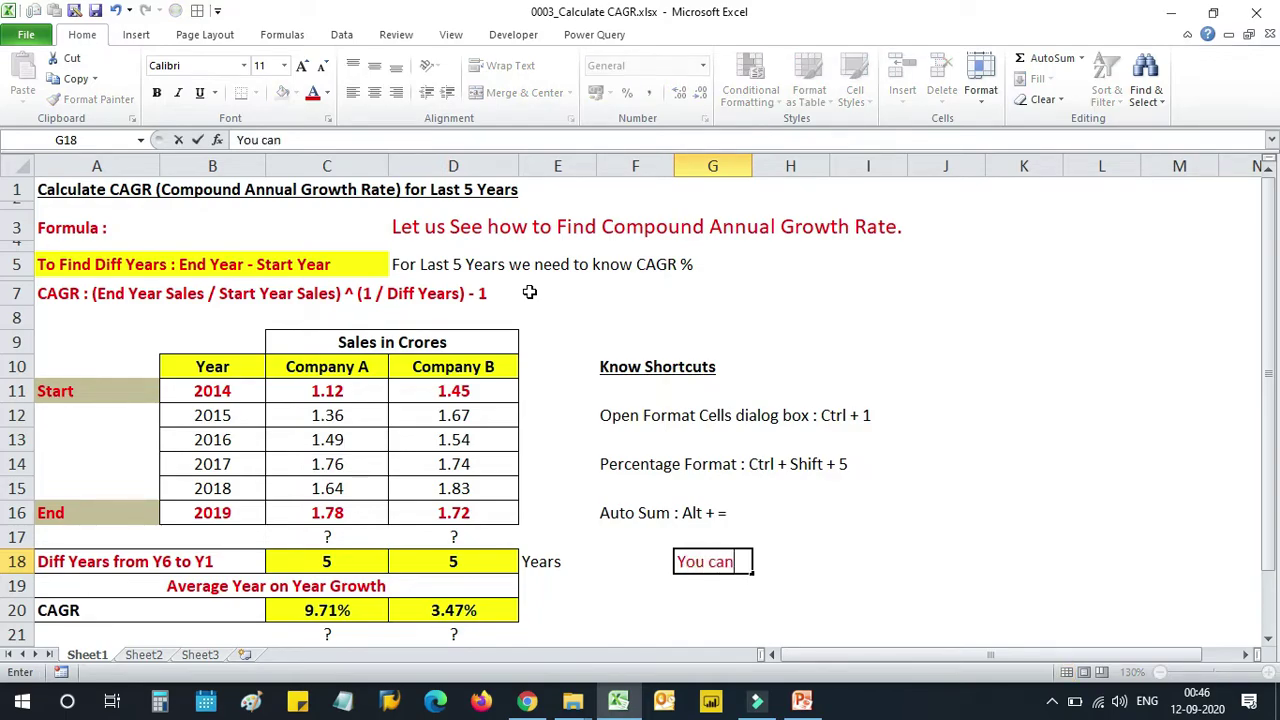
type("download ")
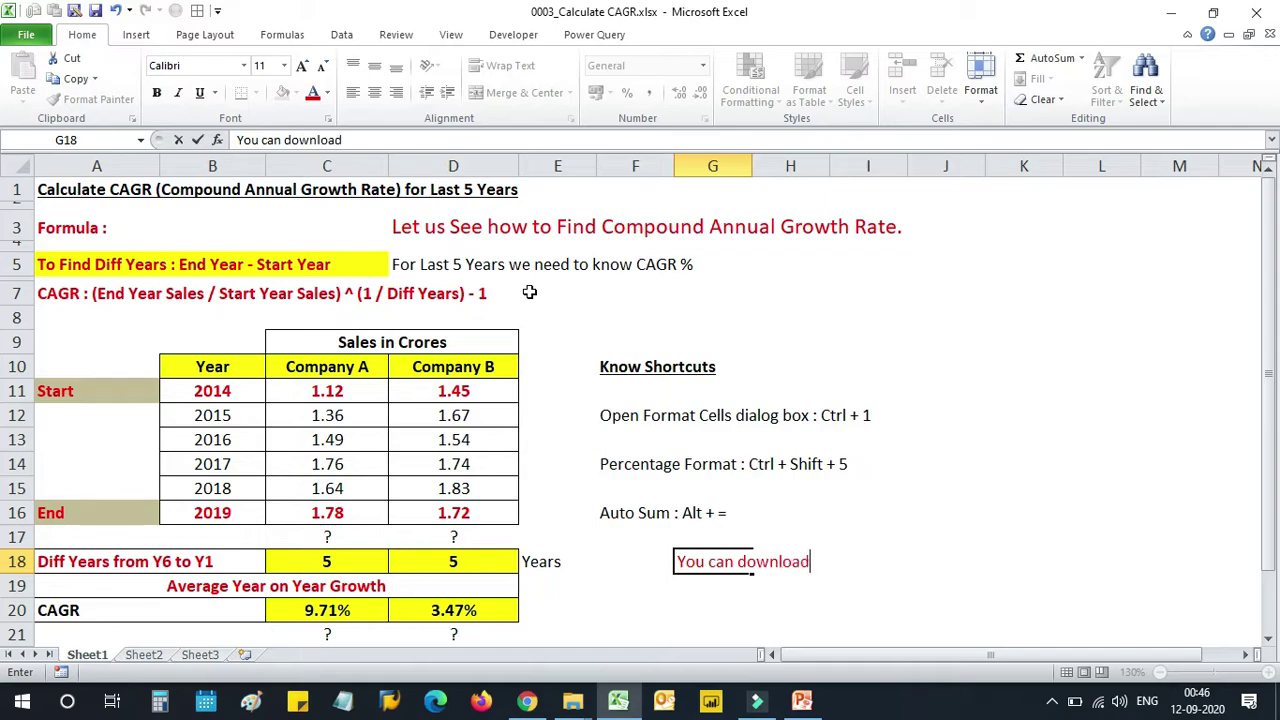
type("this ")
type("file. Li")
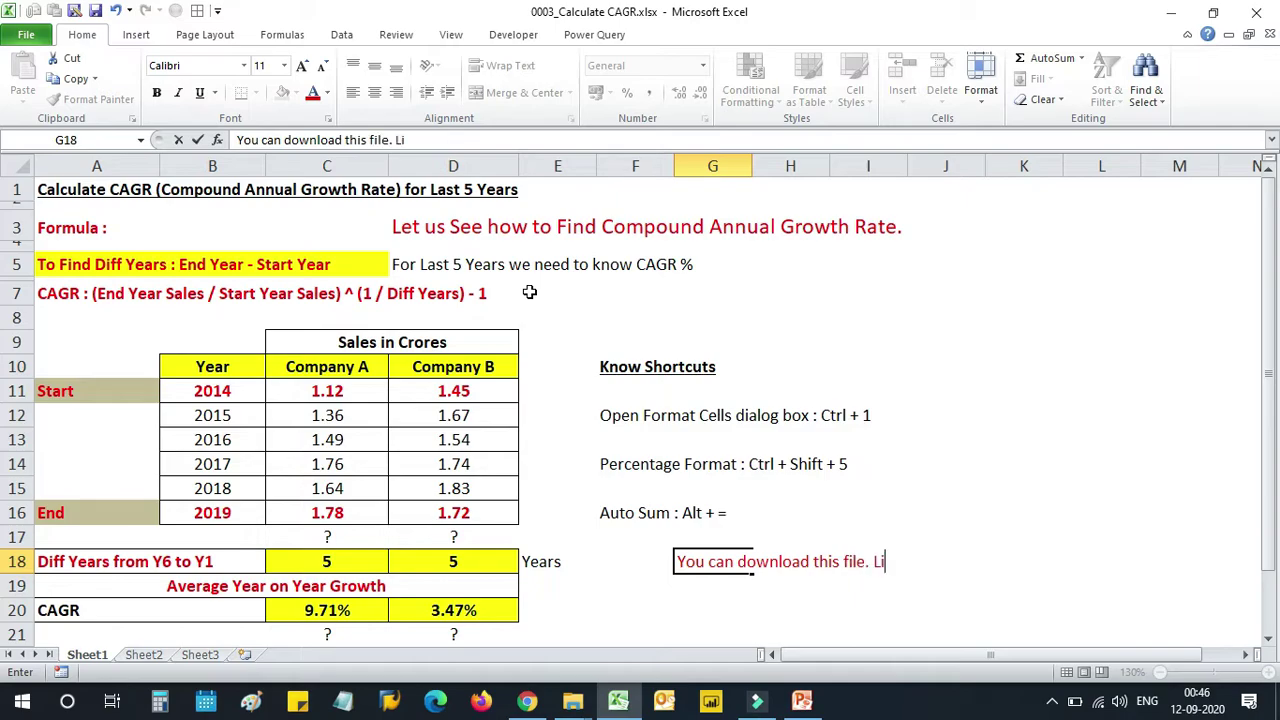
type("nk giv")
type("en in the ")
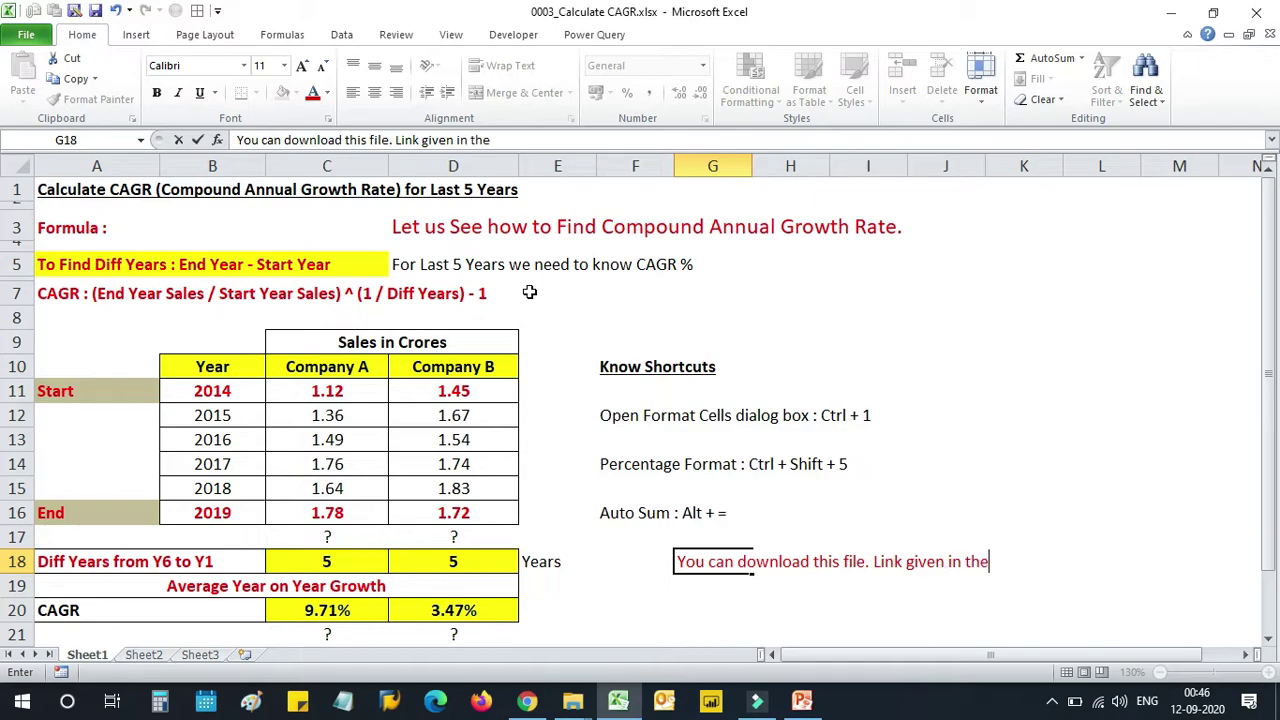
type("video d")
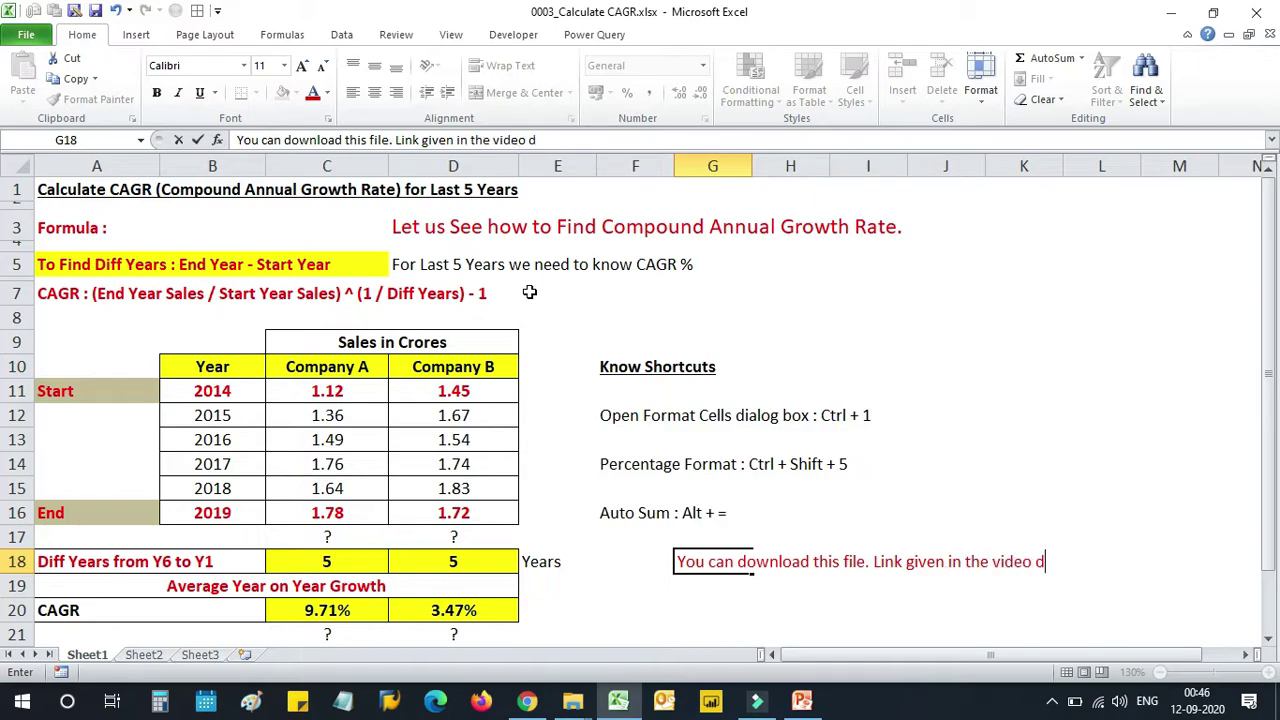
type("escripti")
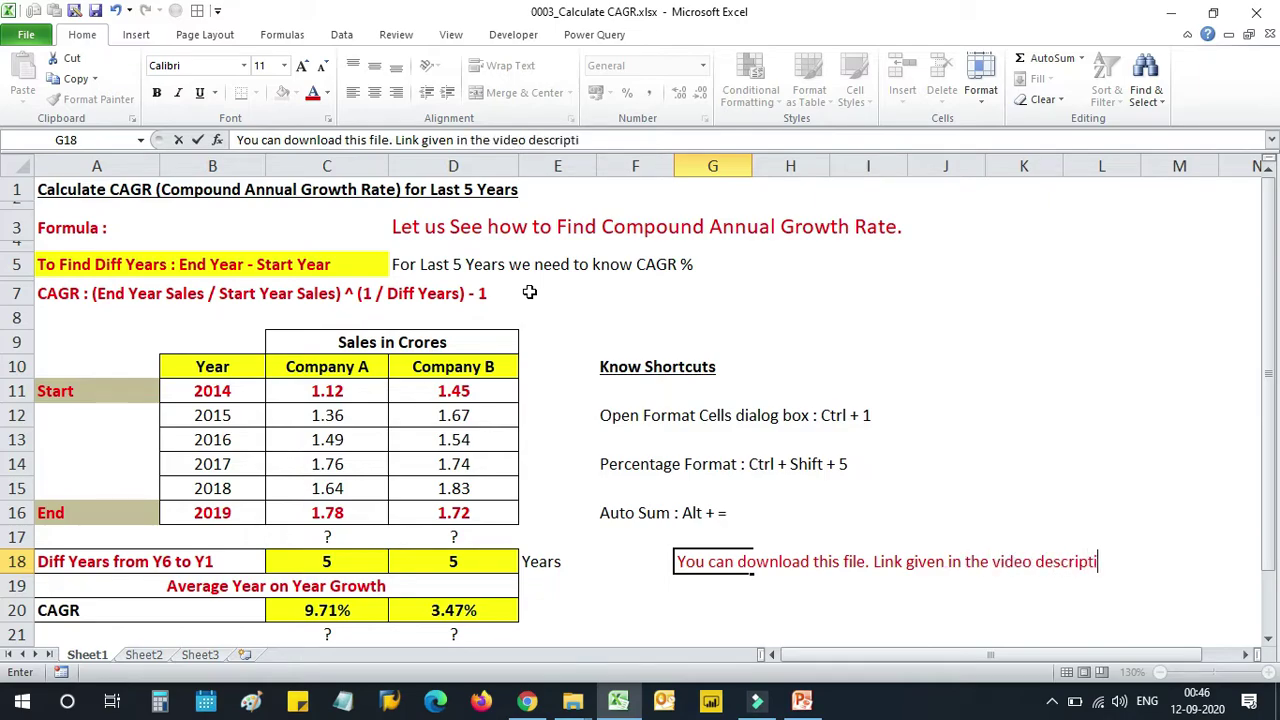
type("on")
key("Return")
key("Down")
key("Left")
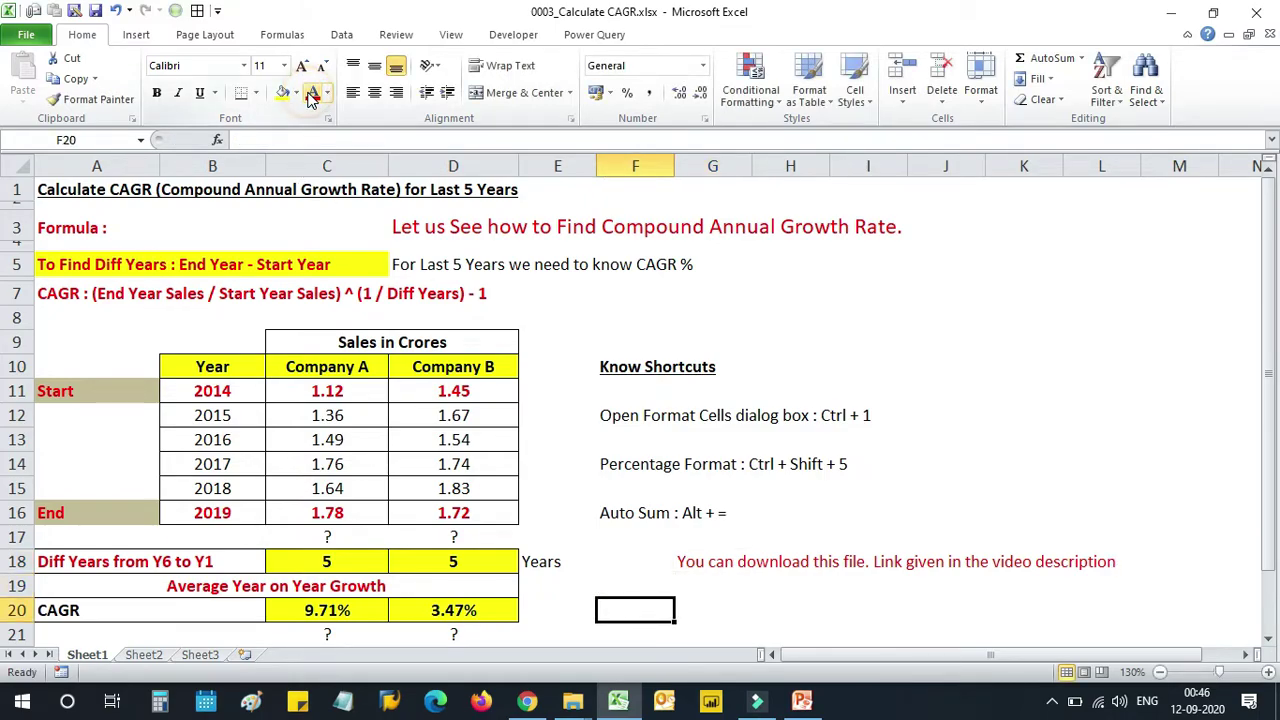
Step: Write "Thanks for watching. See you in the next video..." in F20 and begin "Pls share, Like, and subscribe my channel..." in F21
type("Thnaks")
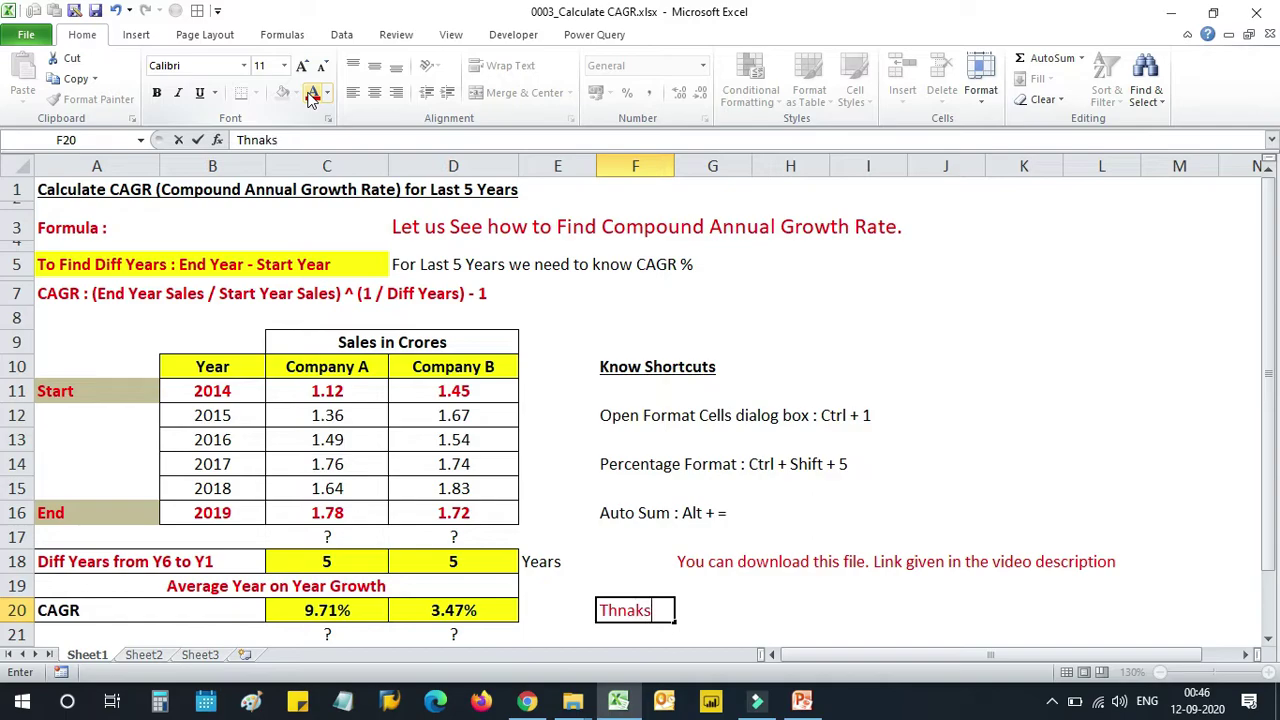
key("BackSpace")
key("BackSpace")
key("BackSpace")
key("BackSpace")
type("anks")
type(" for watc")
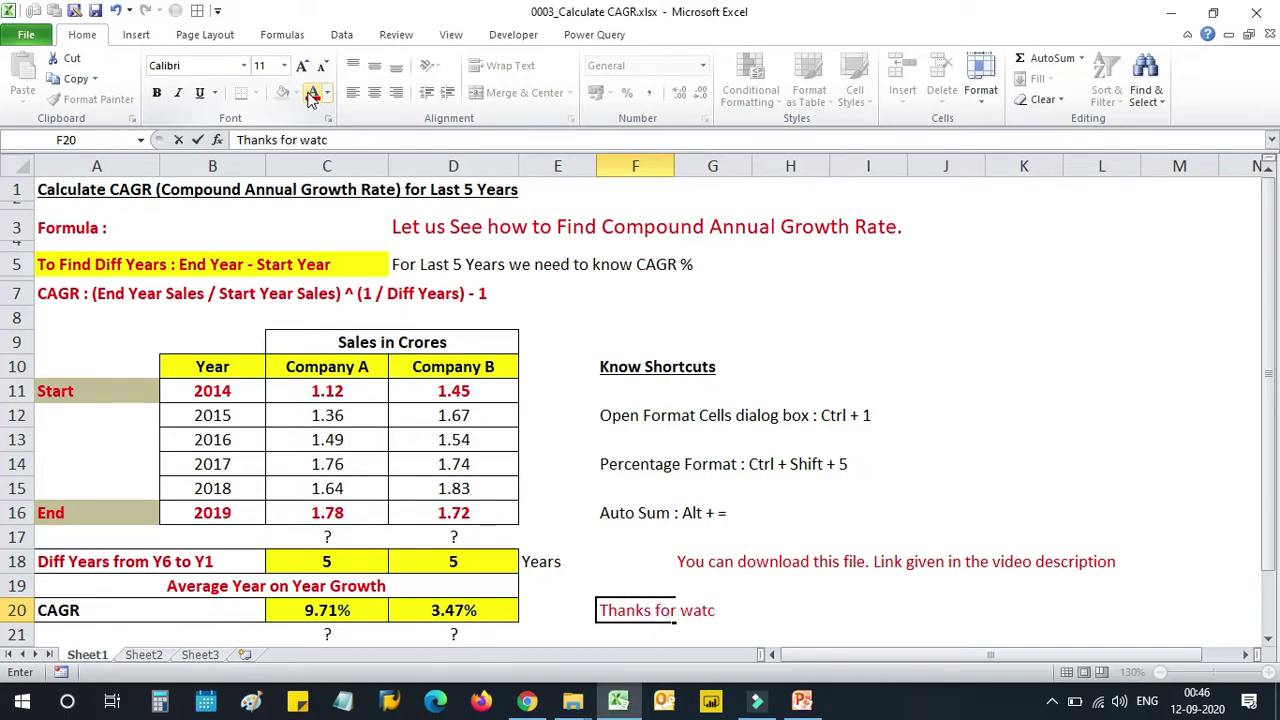
type("hing. S")
type("ee you ")
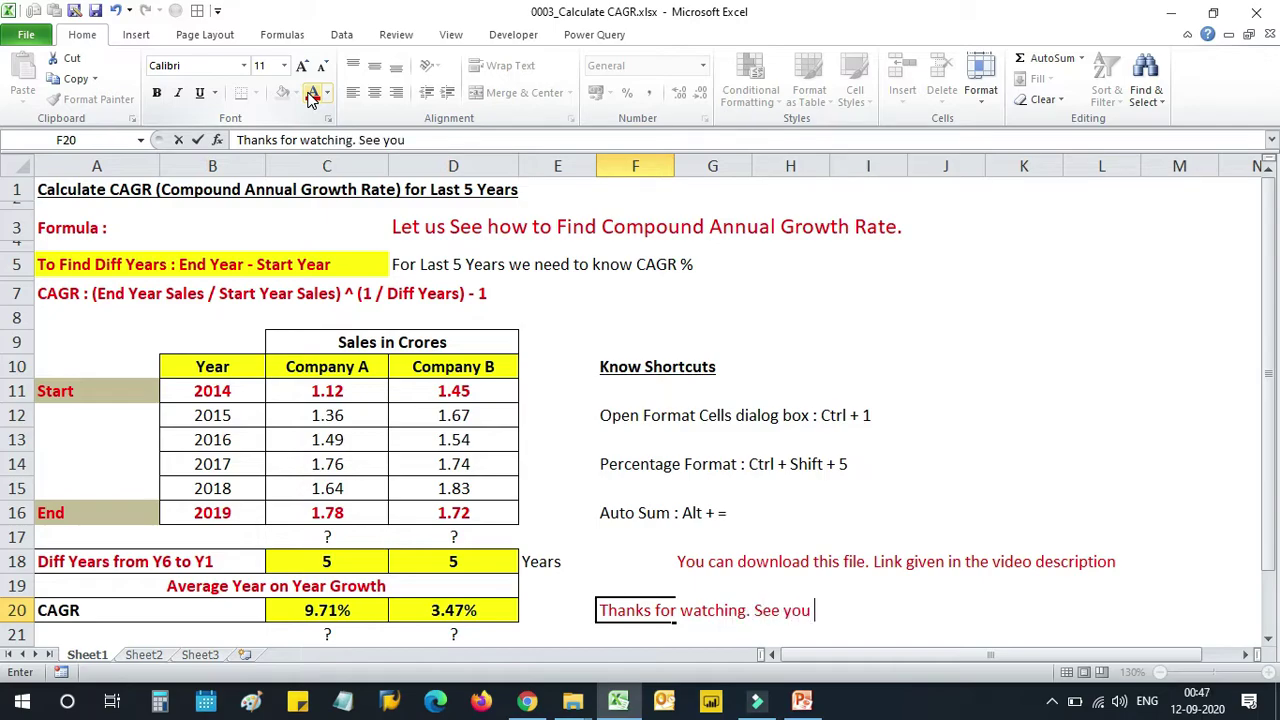
type("in ")
type("the next")
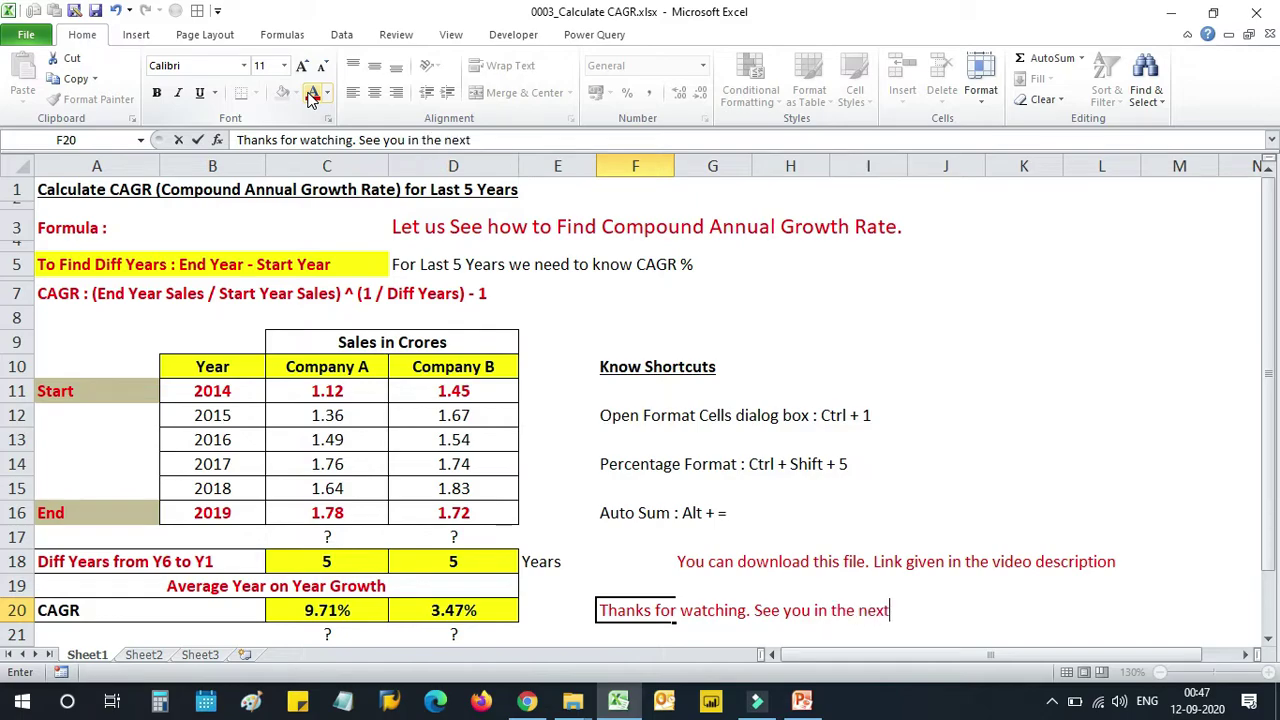
type(" video")
type("...")
key("Return")
type("Pls")
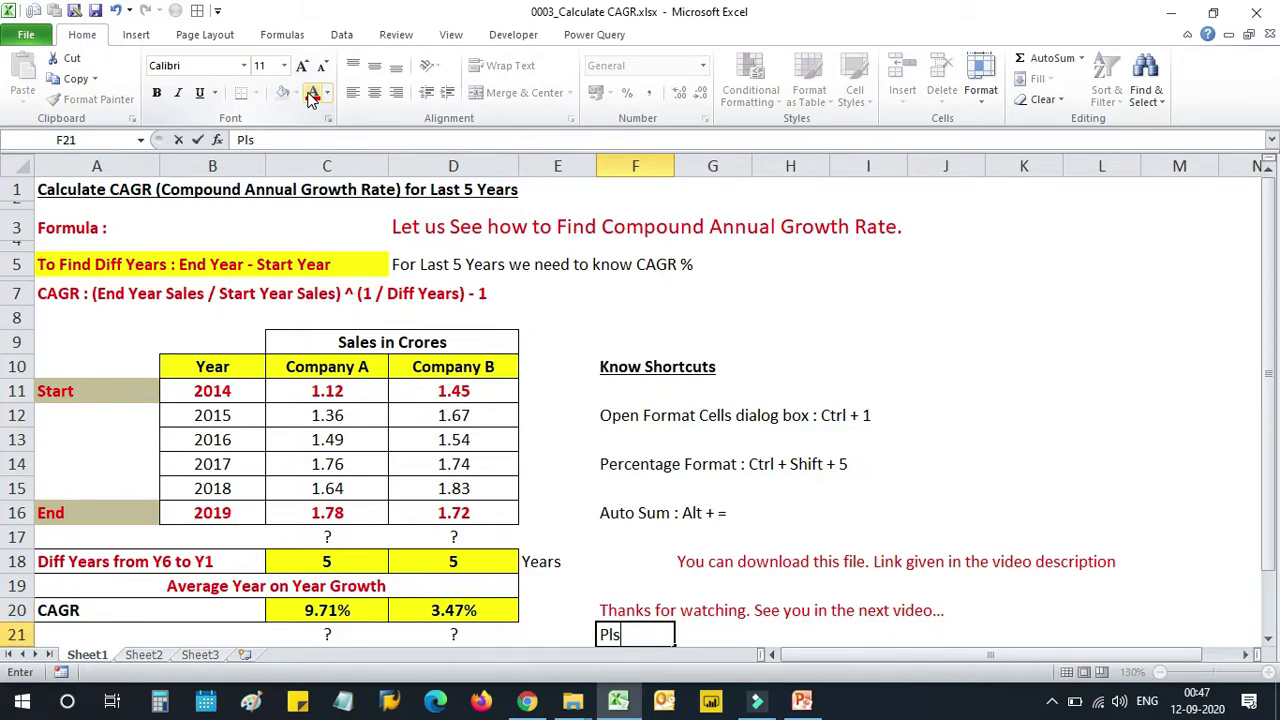
type(" share,")
type(" Lik")
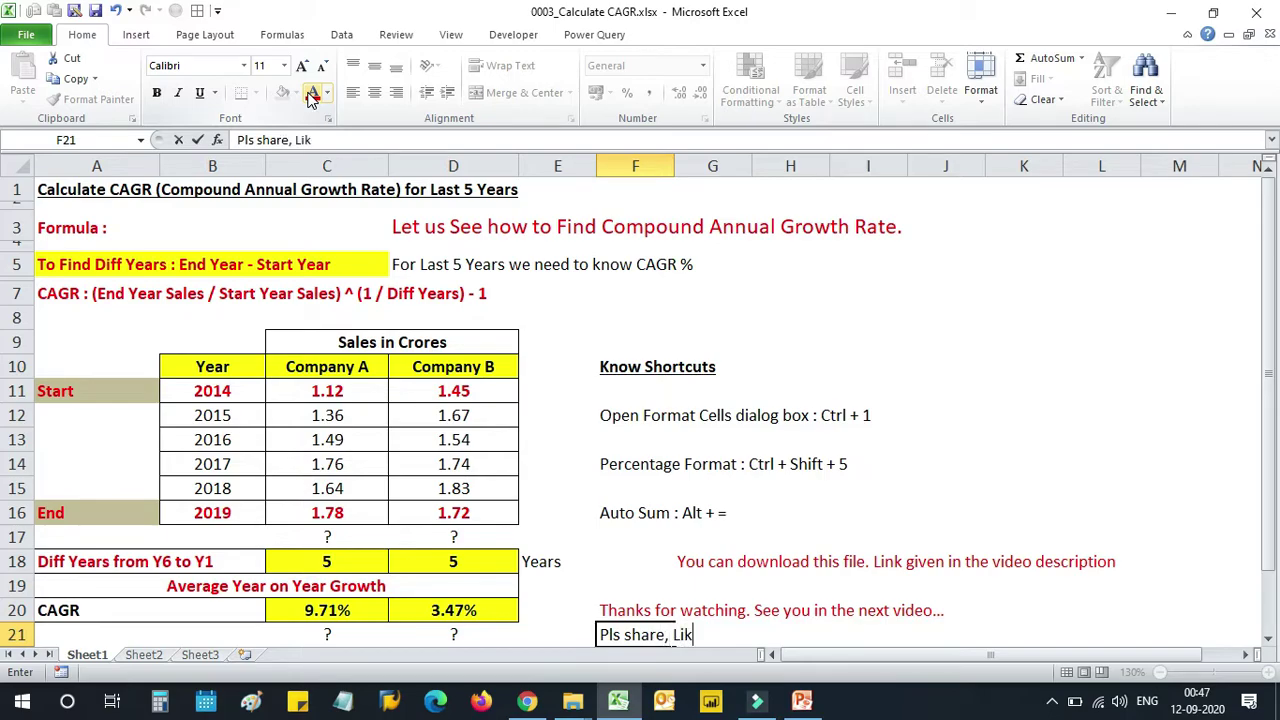
type("e, ")
type("and su")
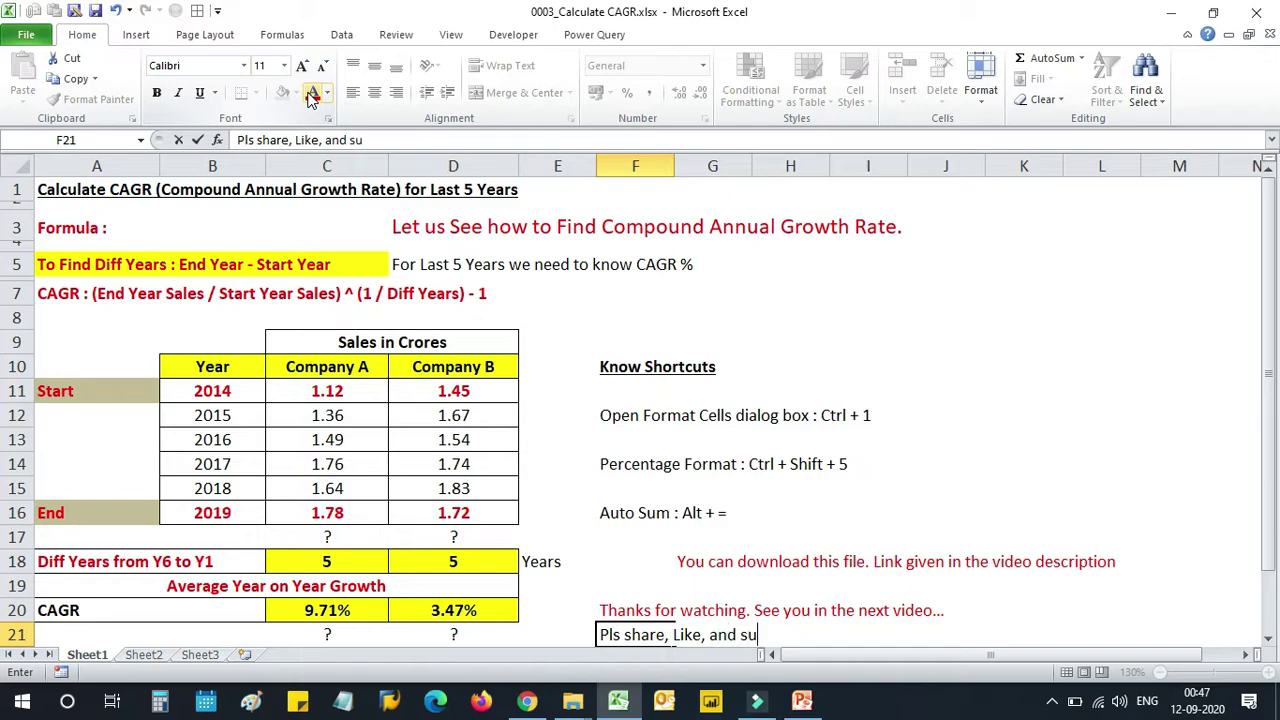
type("b")
type("scribe ")
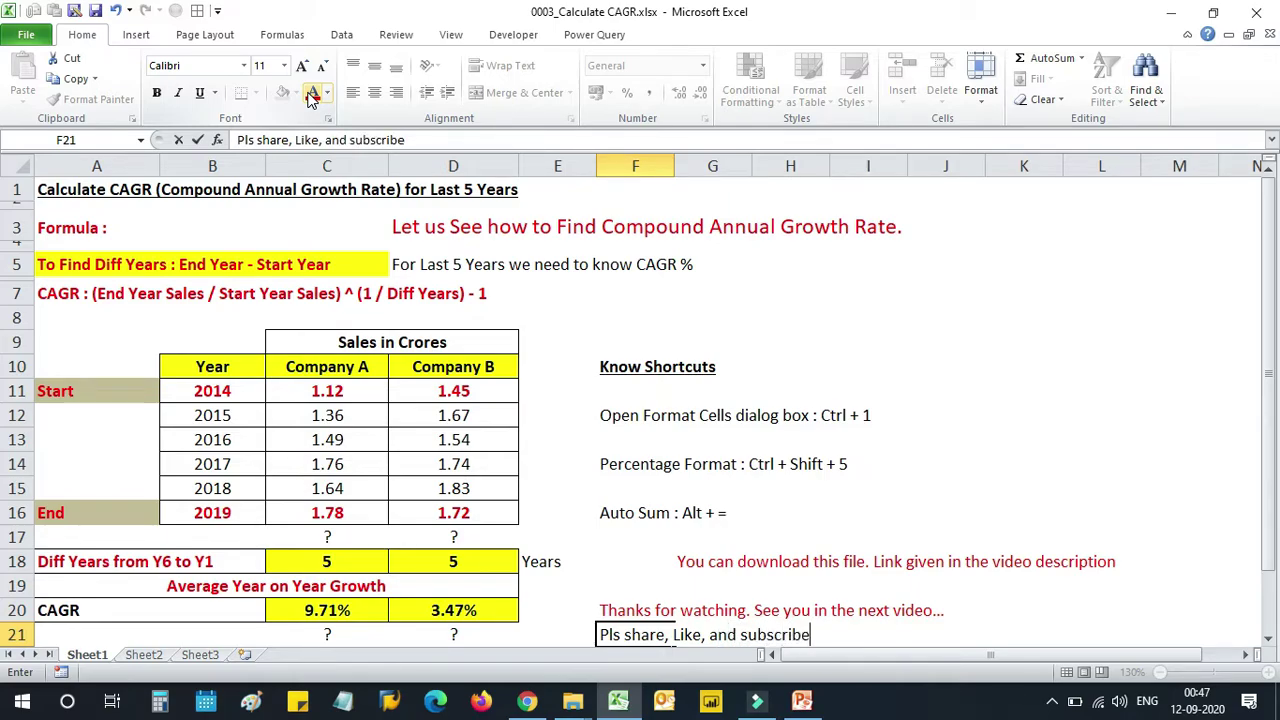
type("my")
type(" channel")
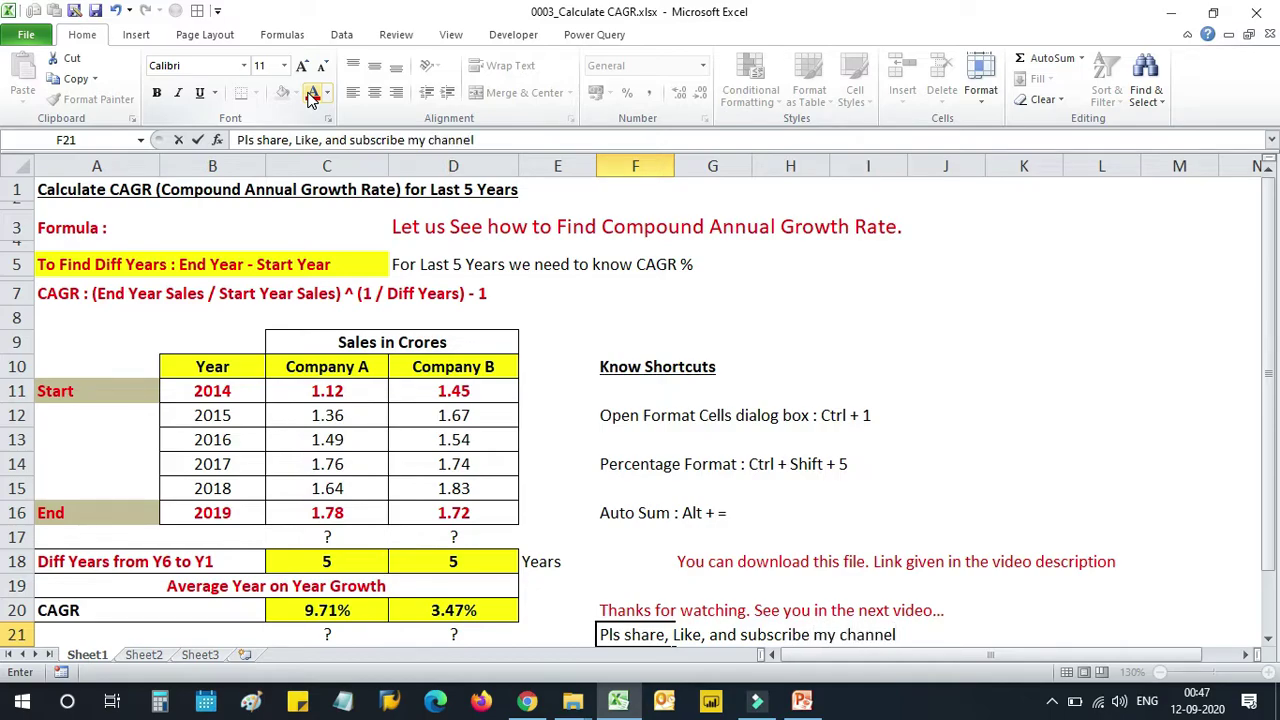
type("....")
key("Return")
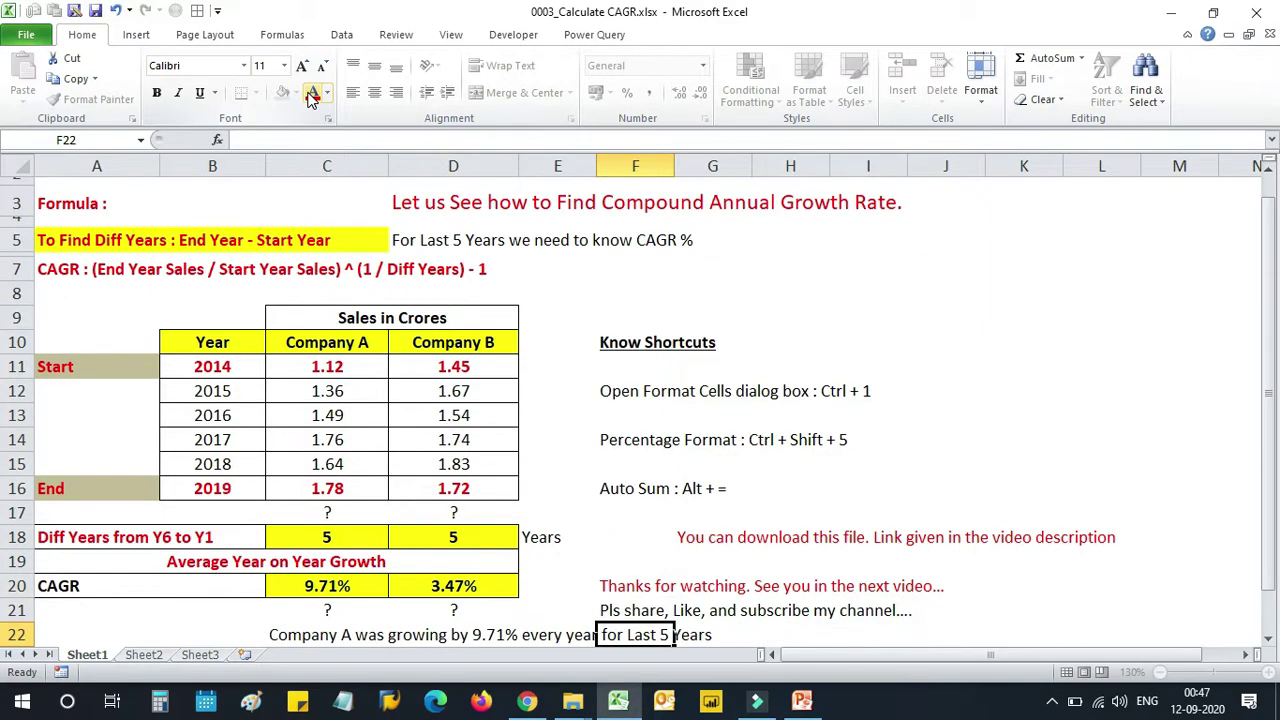
key("Up")
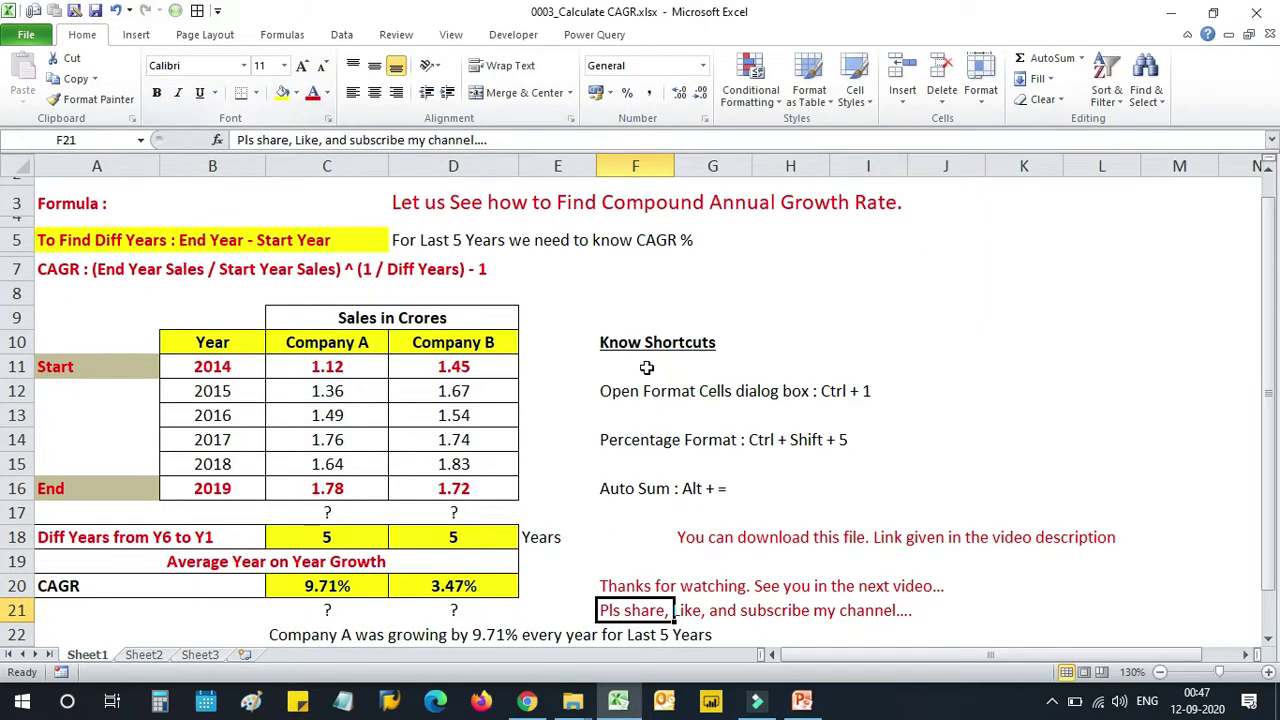
scroll(640, 360, "up", 1)
left_click(611, 313)
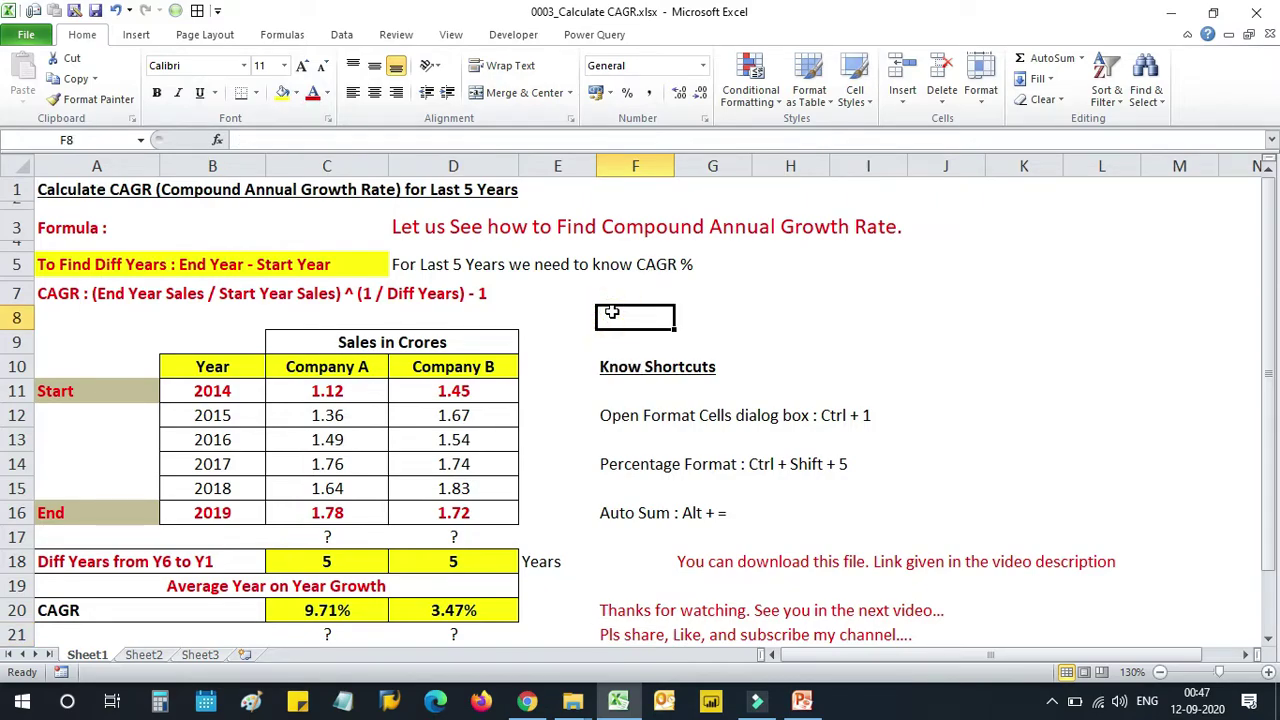